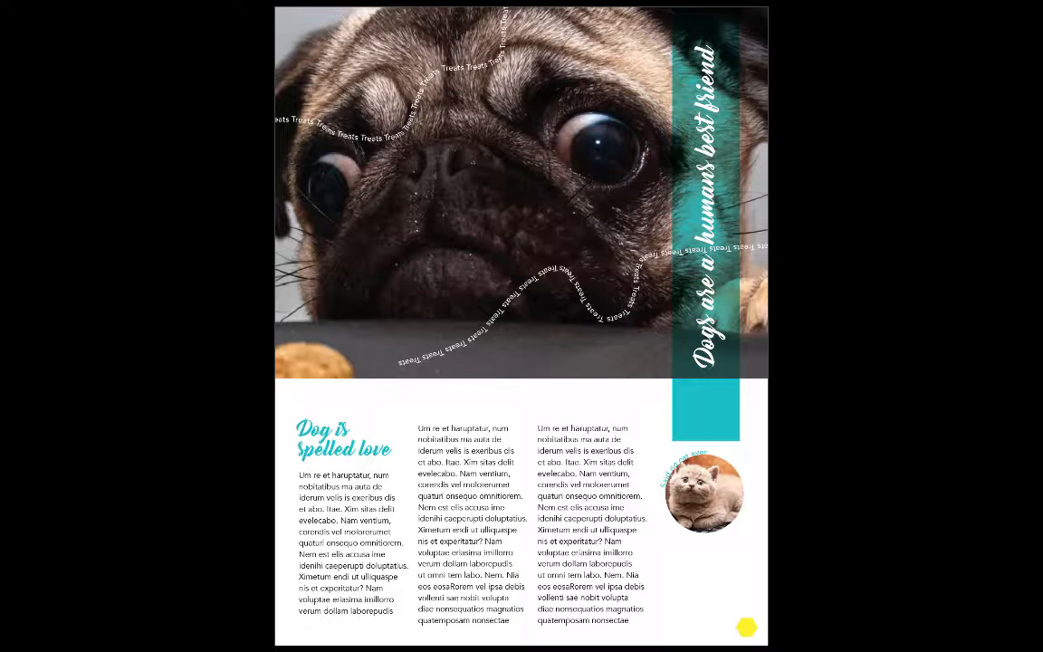
Leave the full-screen presentation view and go to page 1 of the sample document
key("Escape")
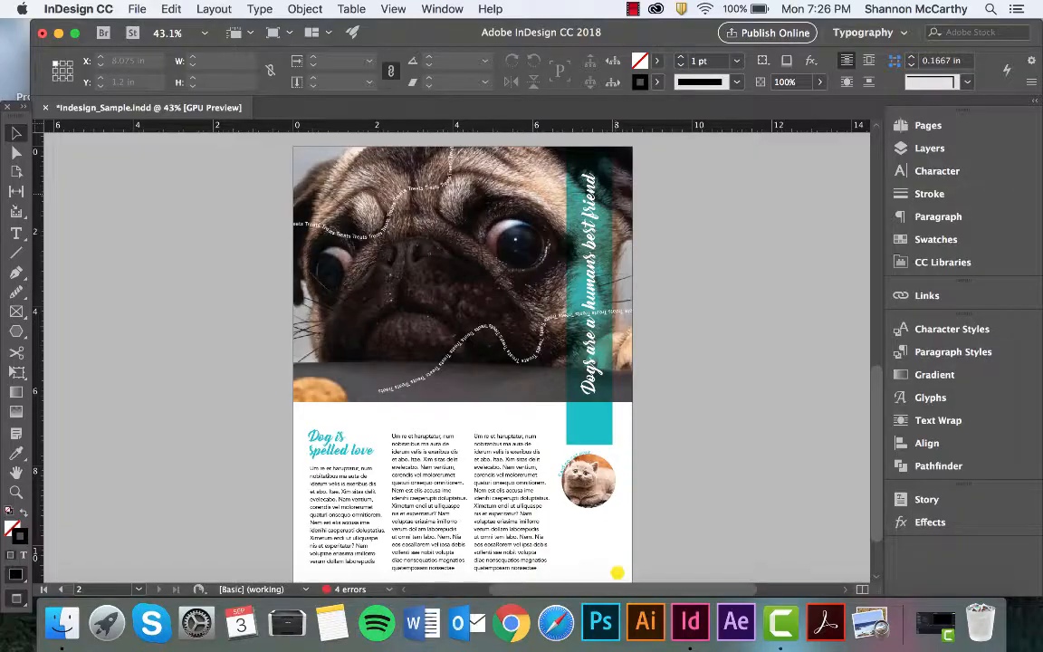
scroll(643, 206, "up", 10)
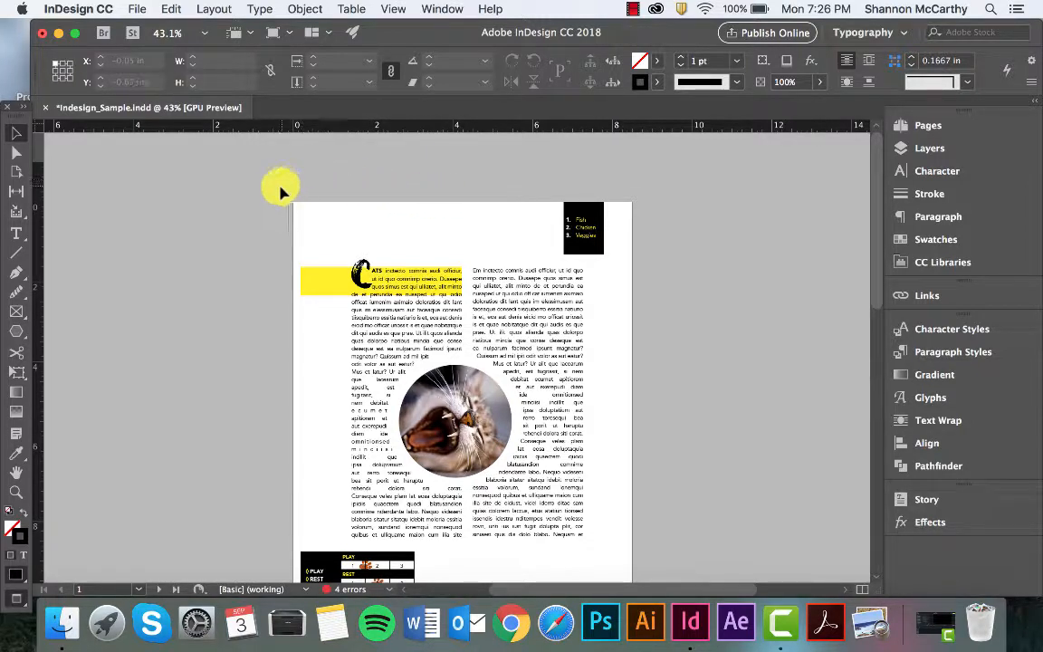
Start a new document and set the units of the Letter - Half preset to Inches
left_click(139, 7)
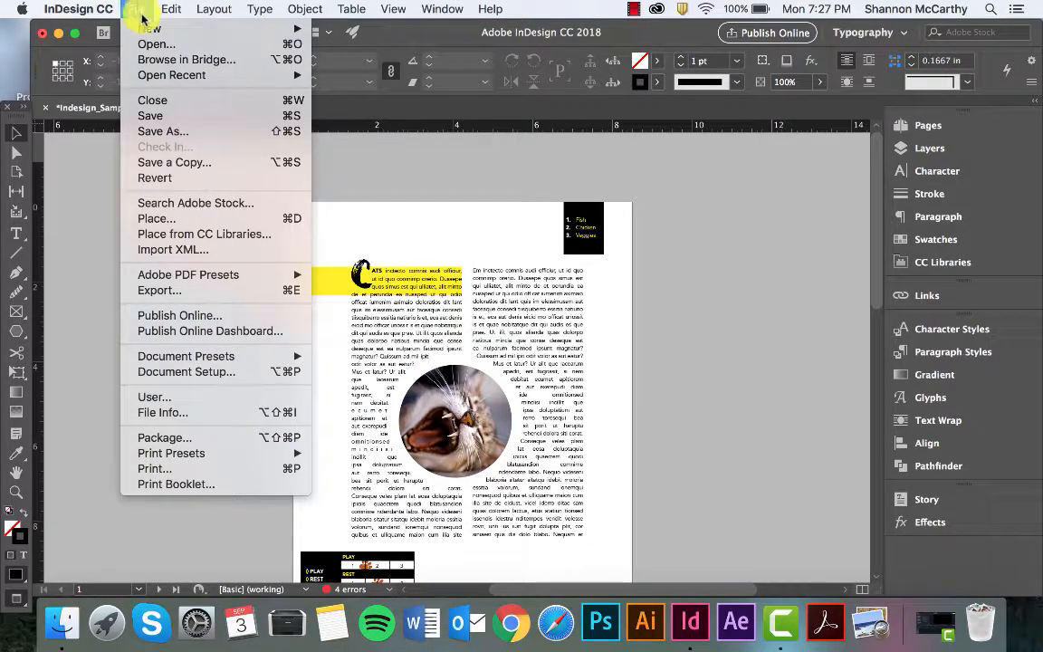
mouse_move(145, 34)
left_click(335, 33)
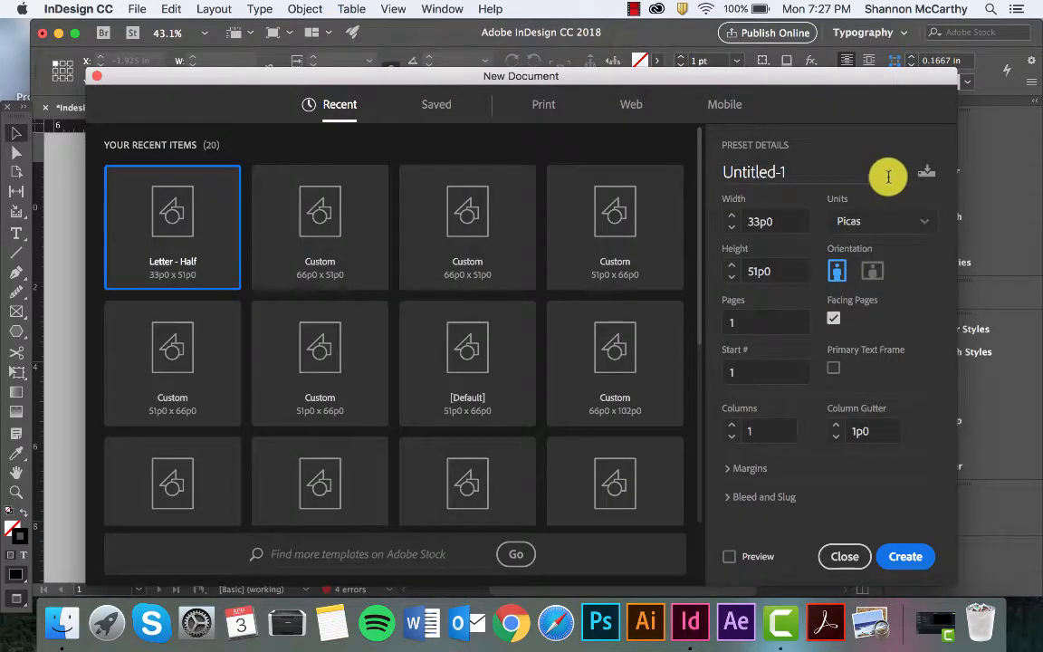
left_click(913, 225)
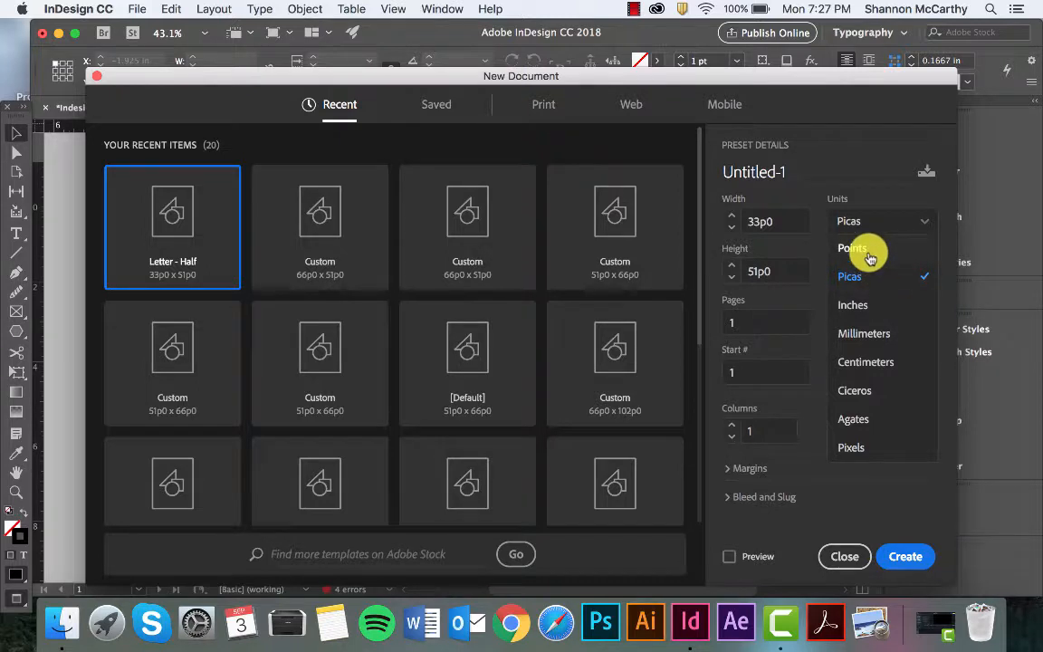
left_click(871, 303)
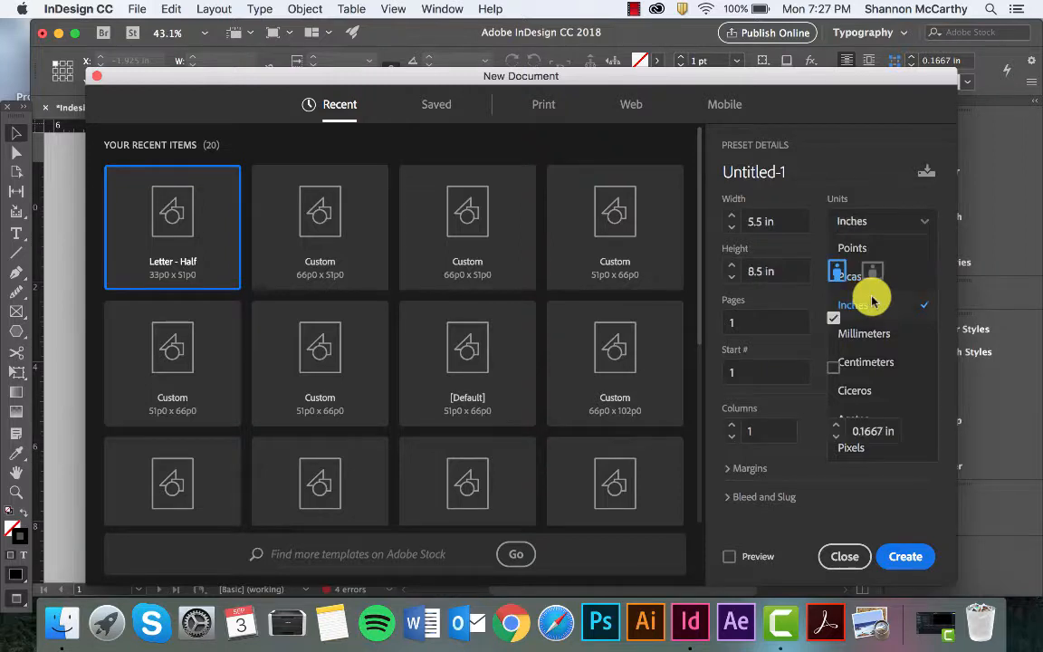
Create a document from the Letter print preset with units in Inches and Facing Pages off
left_click(543, 104)
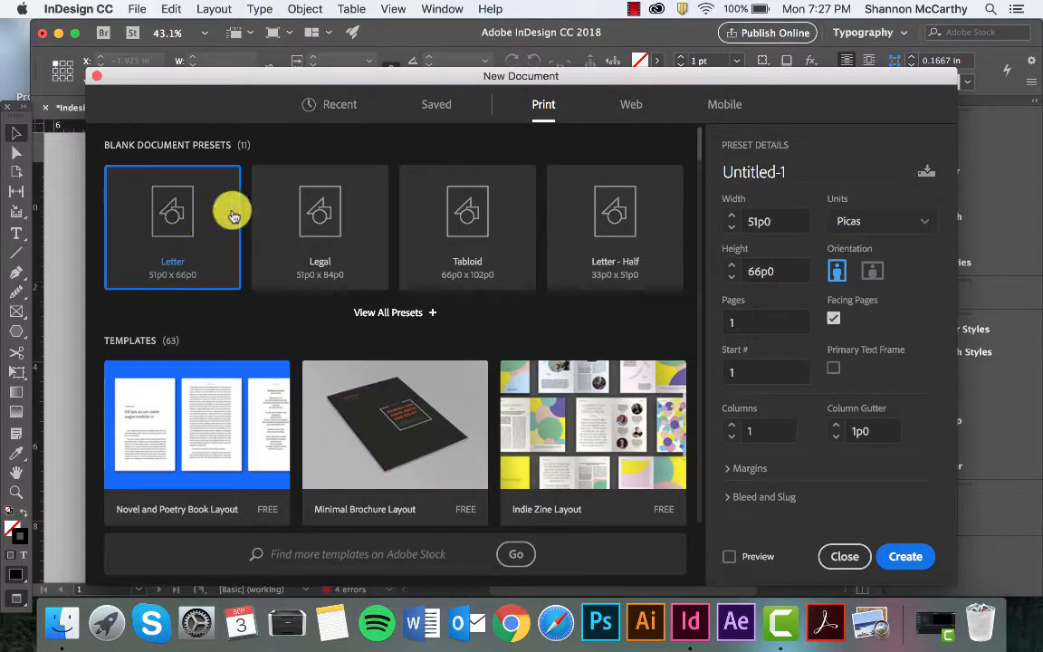
left_click(866, 222)
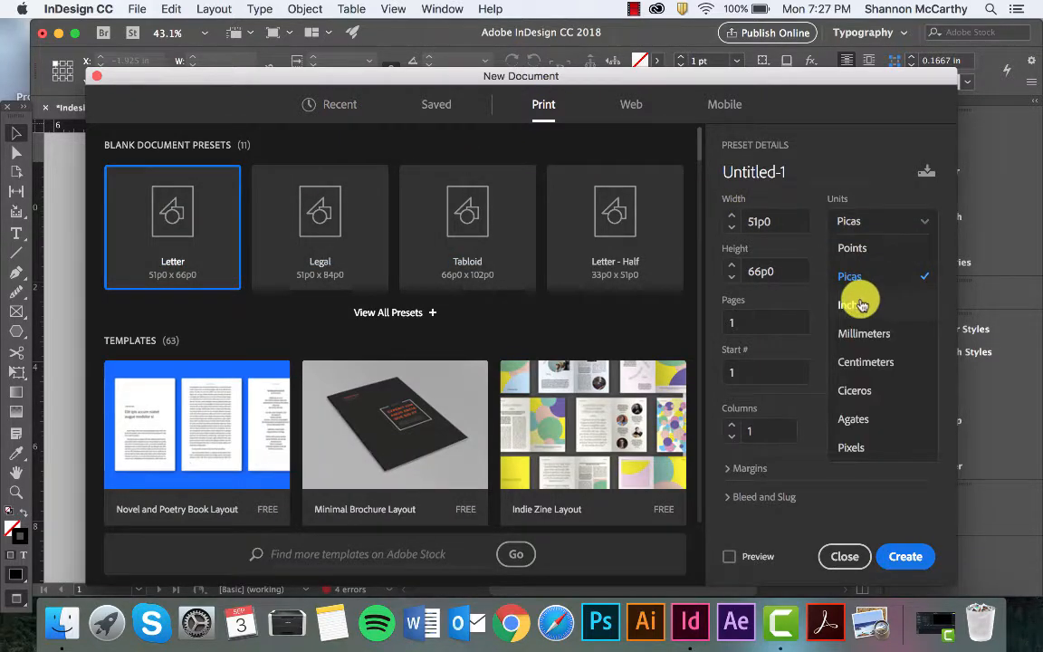
left_click(860, 306)
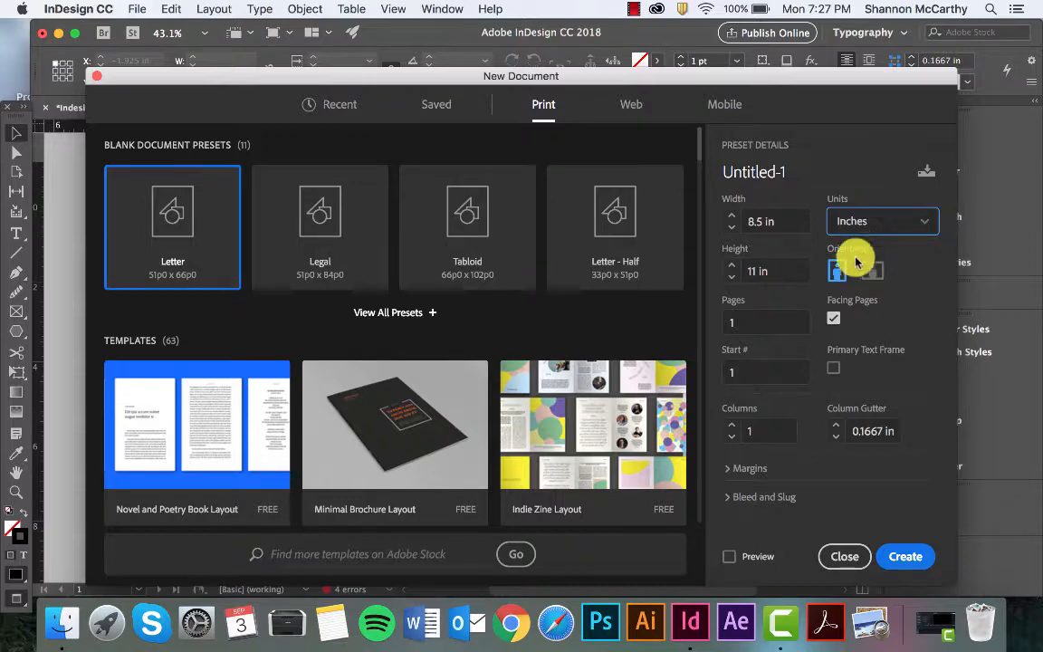
left_click(834, 317)
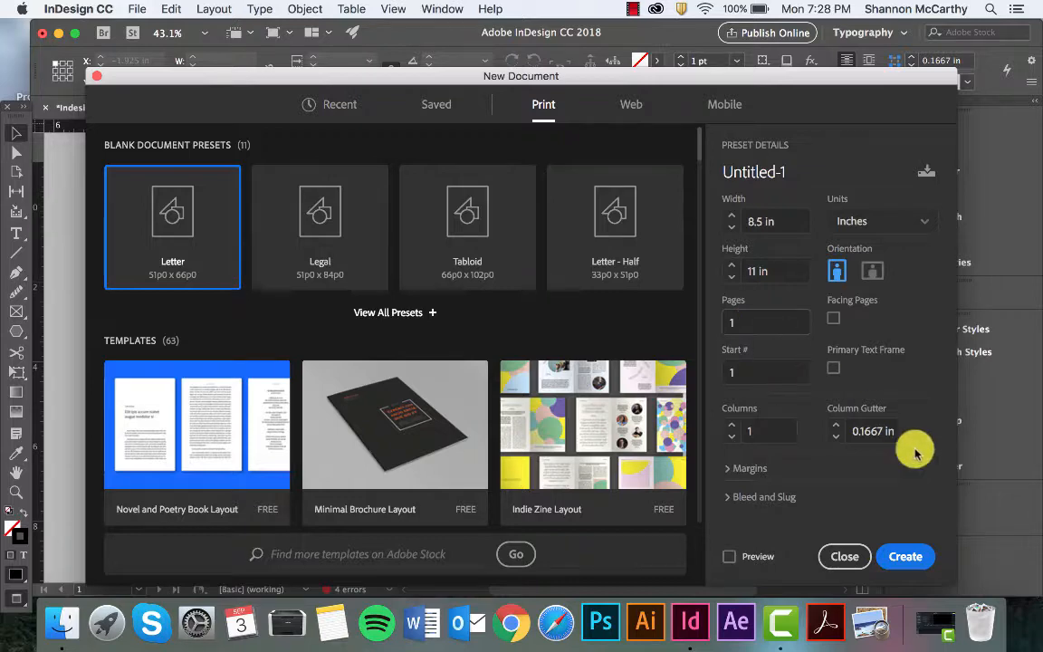
left_click(898, 556)
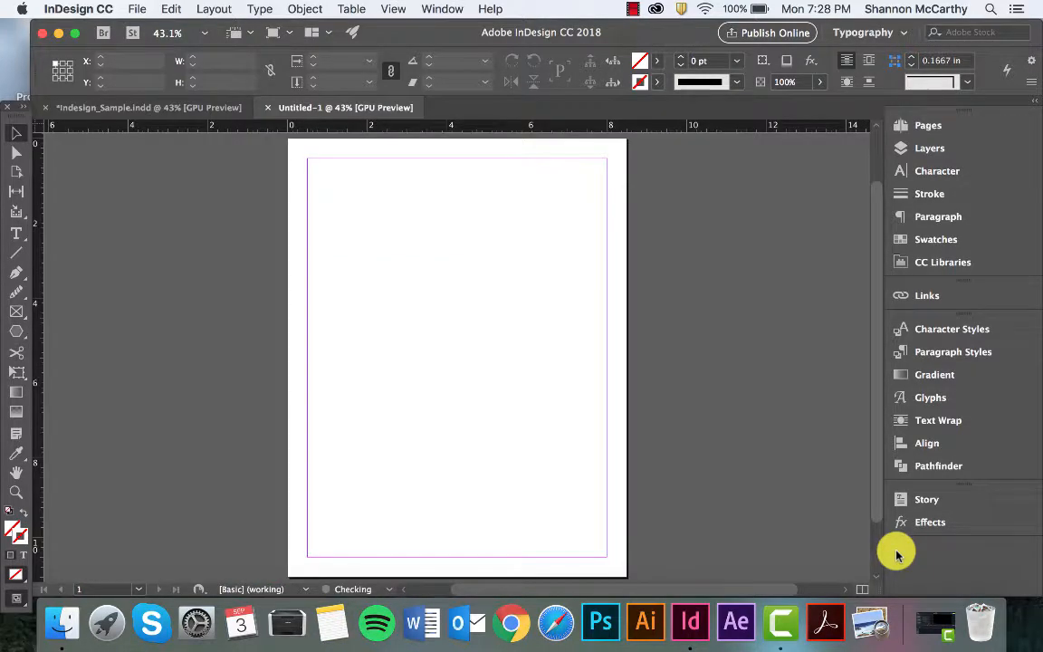
Return to Indesign_Sample.indd and activate the Page tool for page 1
left_click(209, 111)
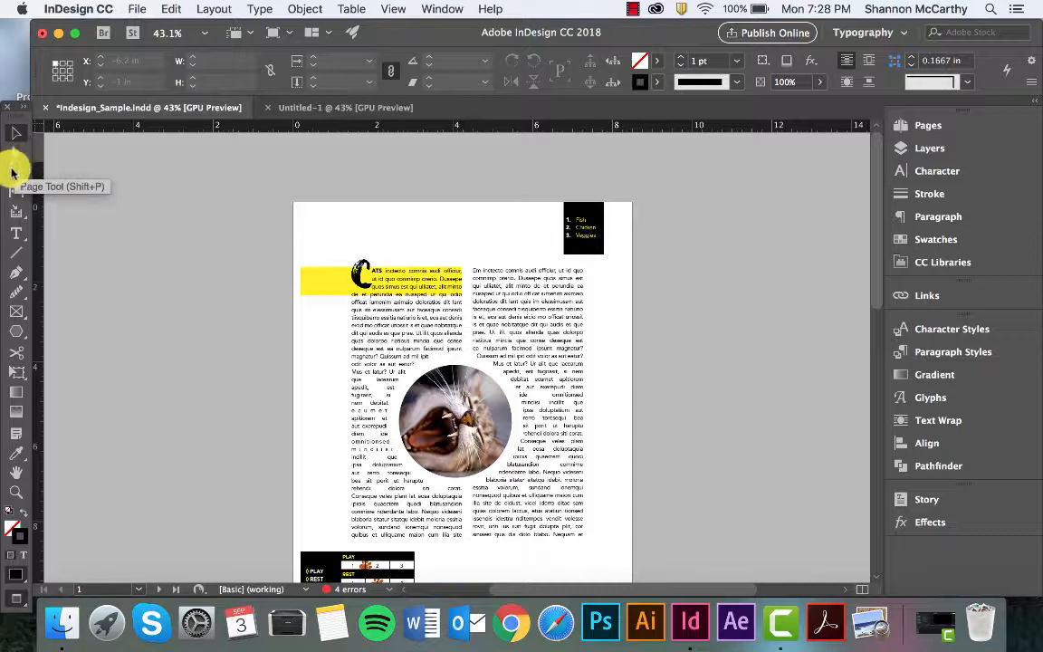
left_click(19, 172)
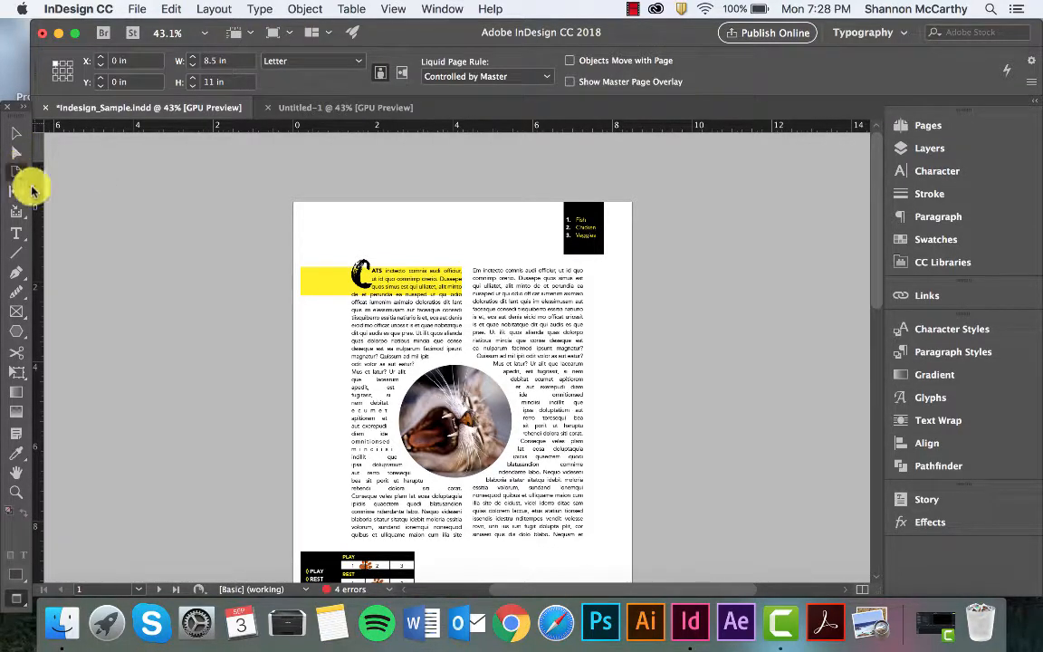
scroll(87, 210, "down", 2)
scroll(87, 210, "down", 2)
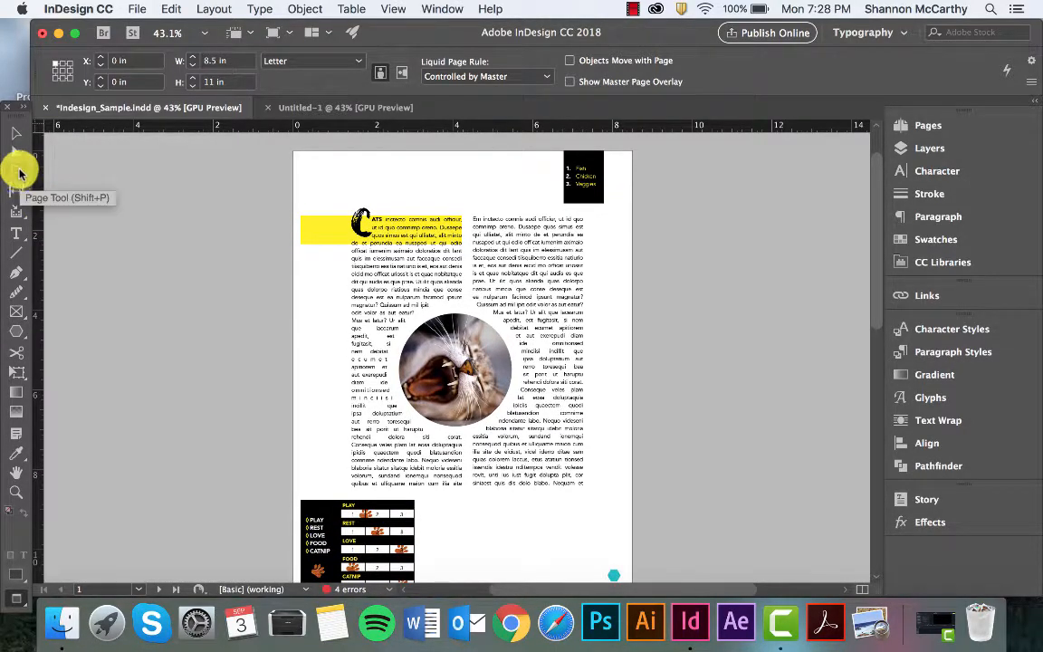
Try the landscape orientation on page 1 and set the page back to portrait
left_click(405, 78)
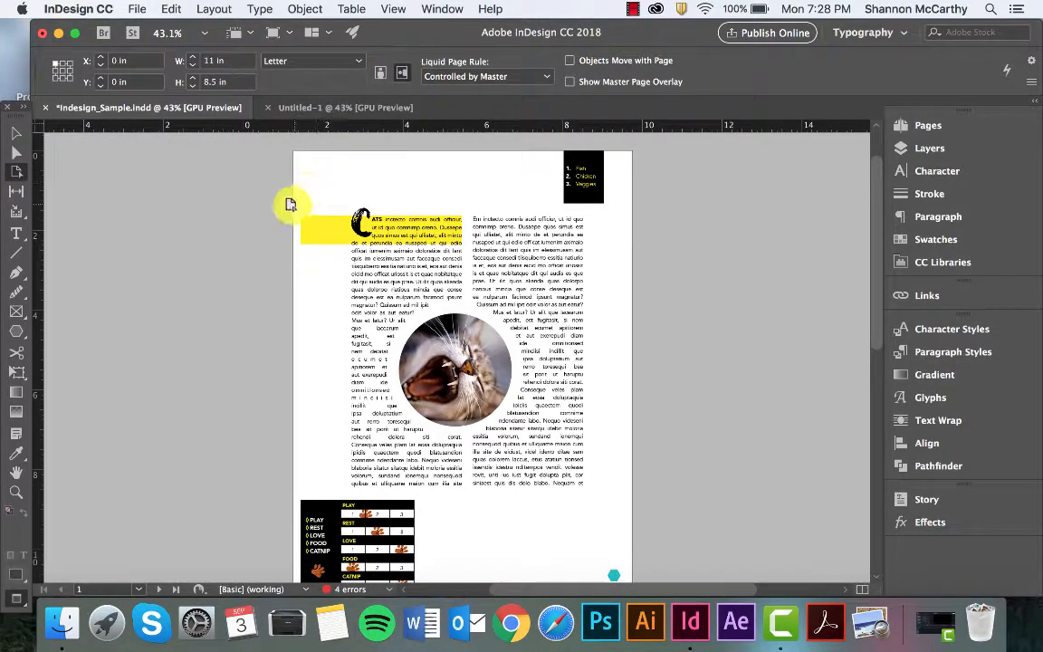
key("super+z")
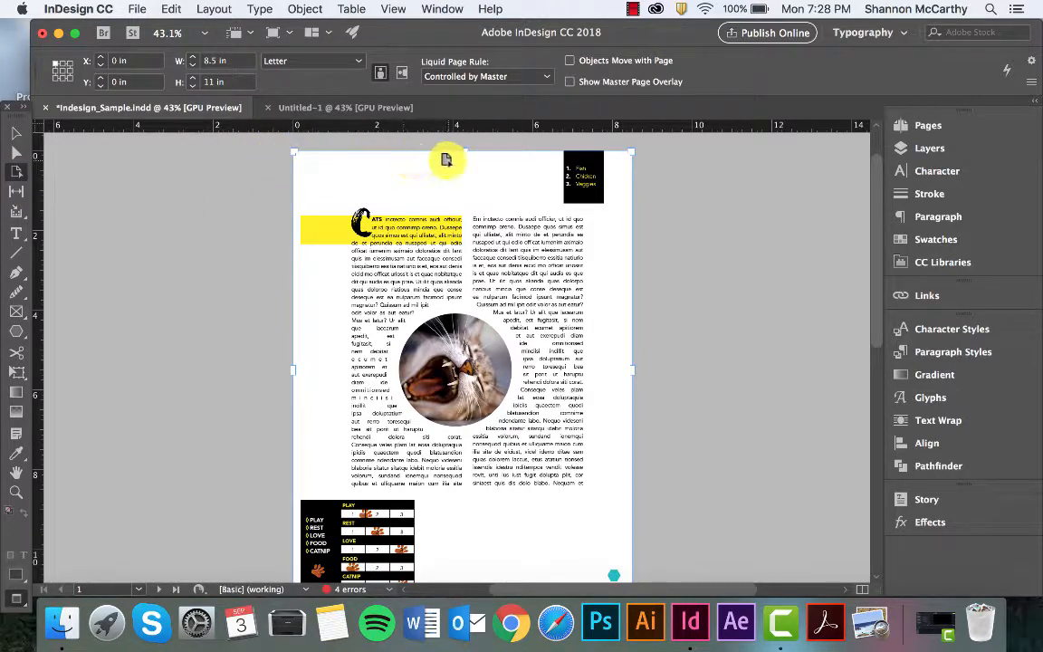
left_click(404, 74)
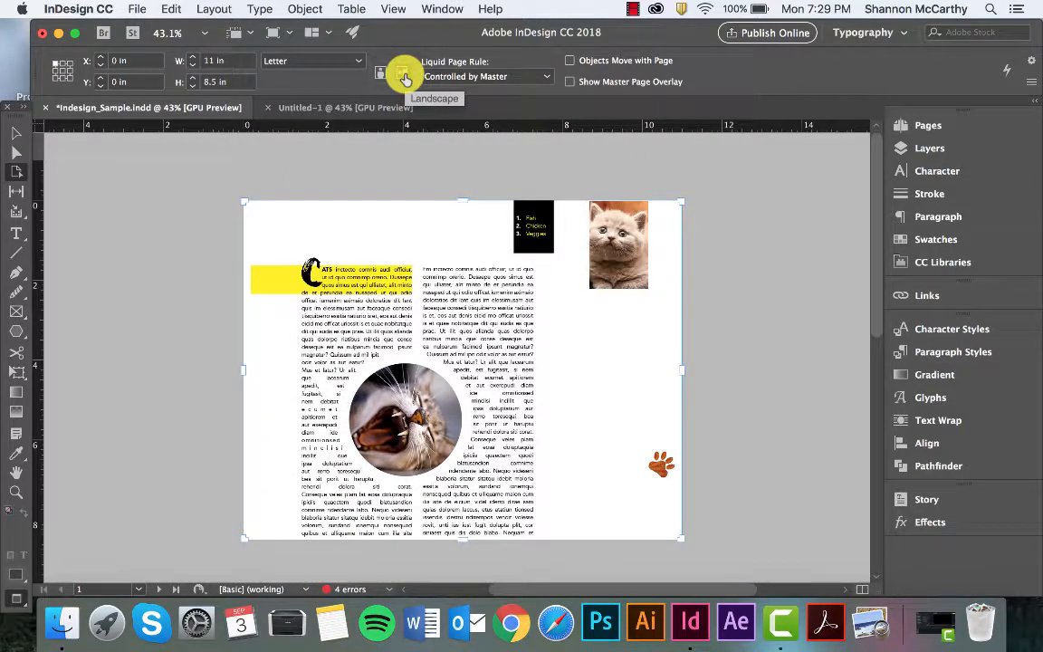
left_click(382, 75)
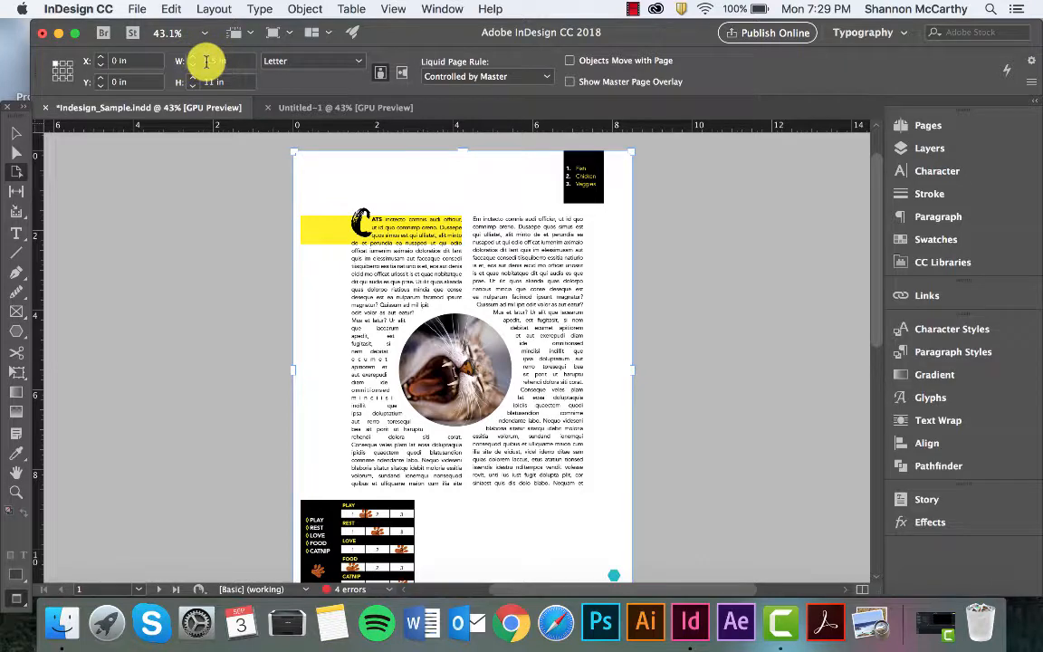
left_click(404, 73)
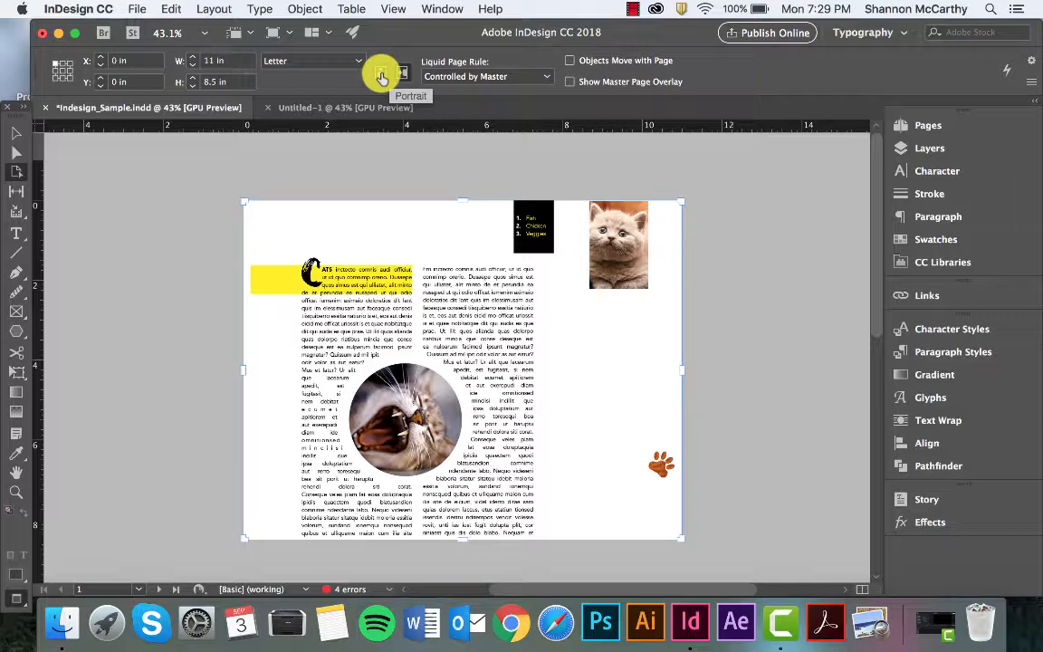
left_click(381, 76)
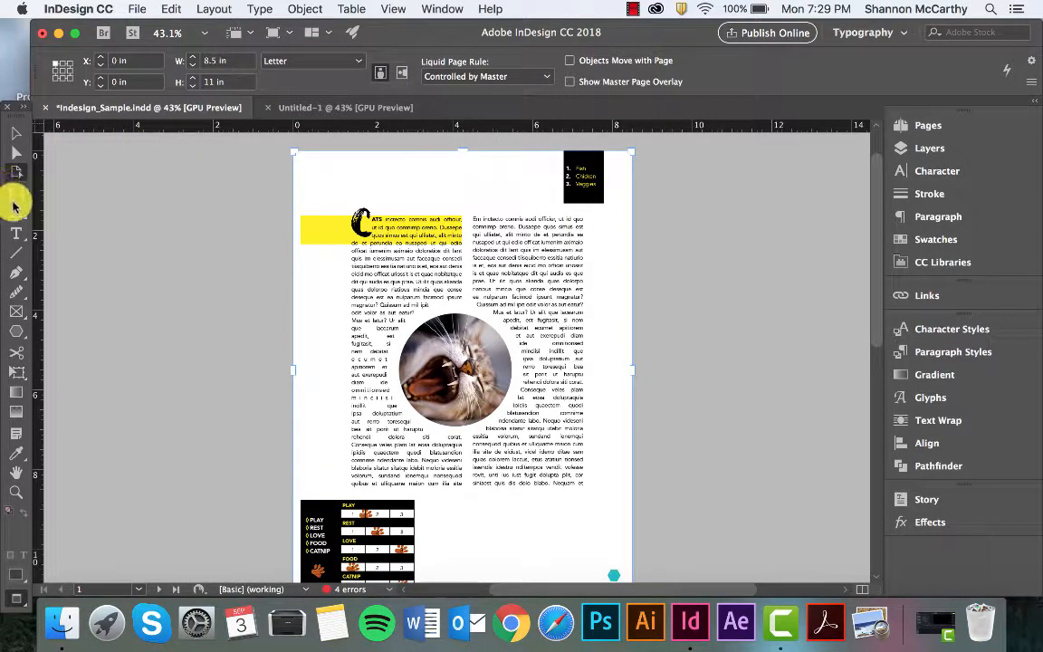
Examine the alternative tools grouped with the Smooth, Rectangle Frame and Polygon tools, plus the fill and stroke controls
left_click(18, 292)
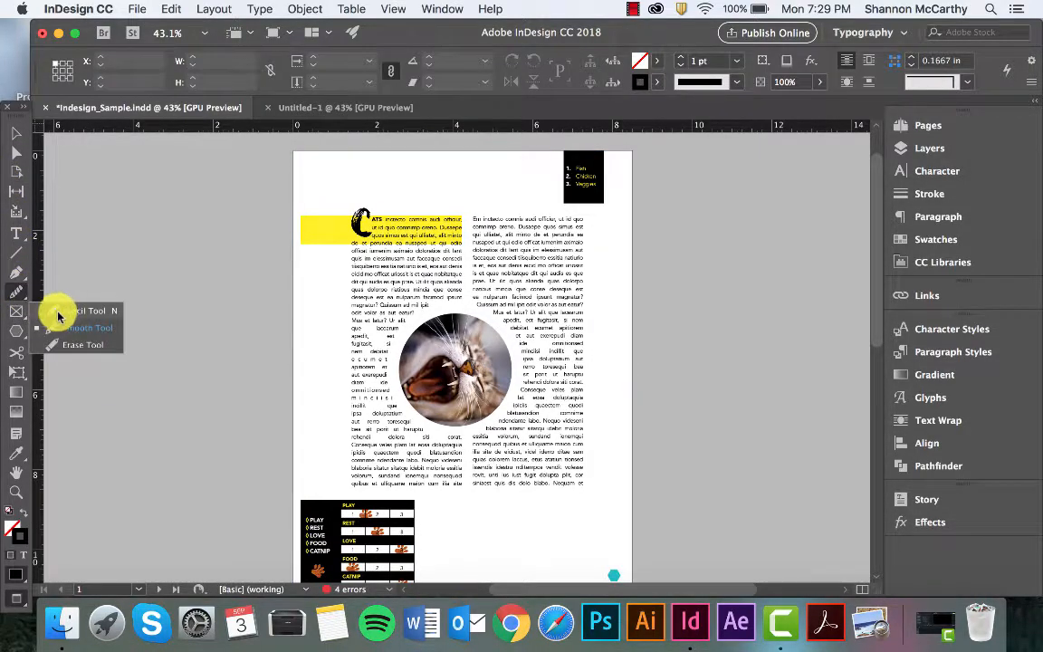
left_click(20, 283)
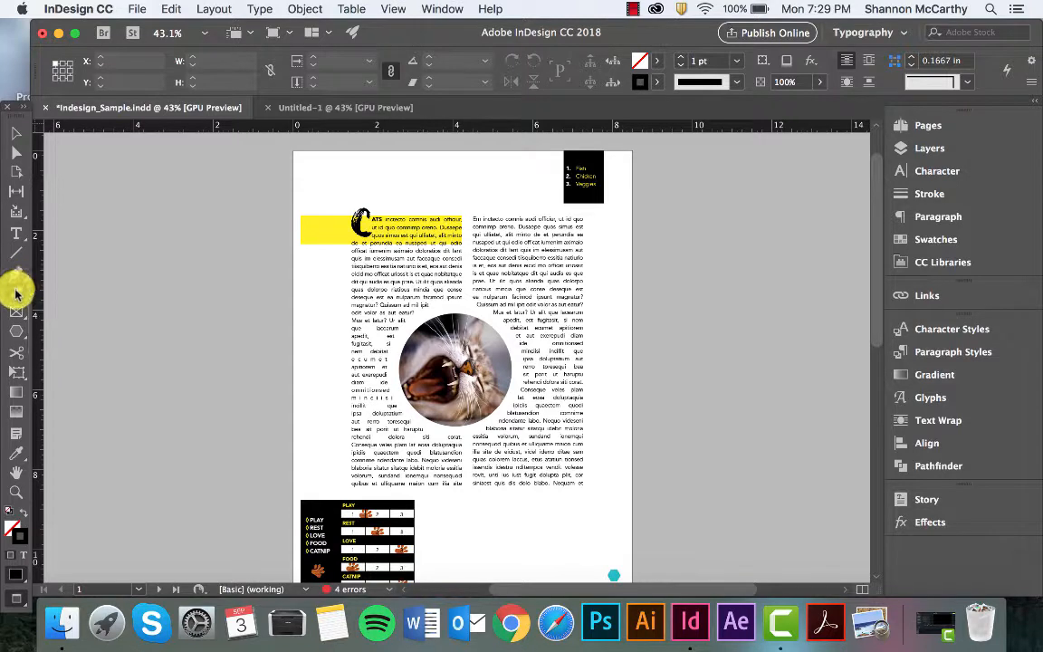
left_click(18, 316)
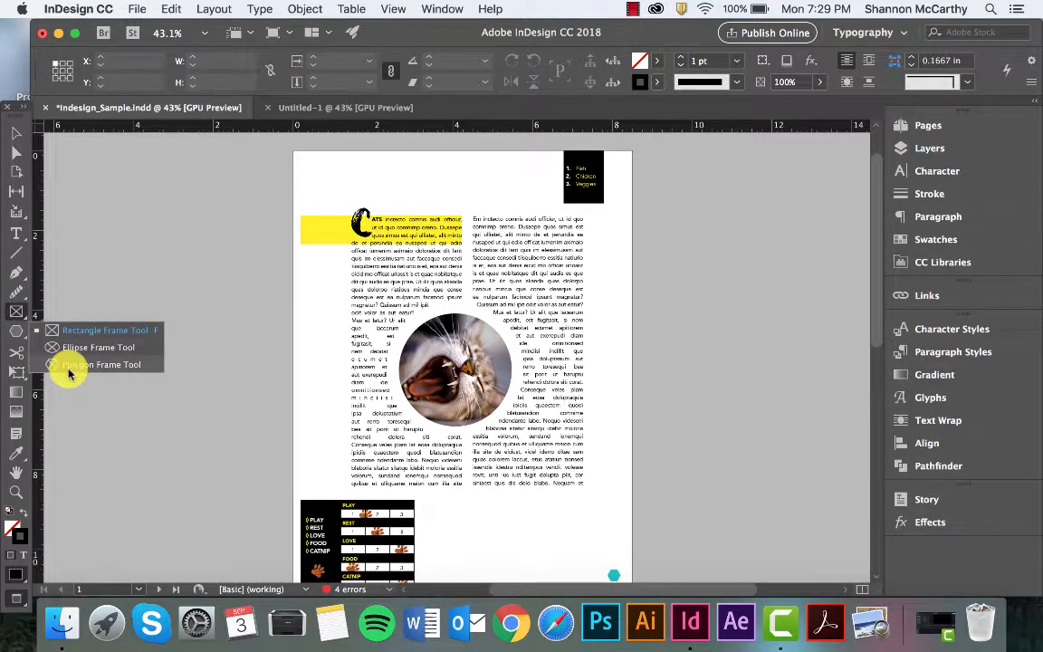
left_click(19, 314)
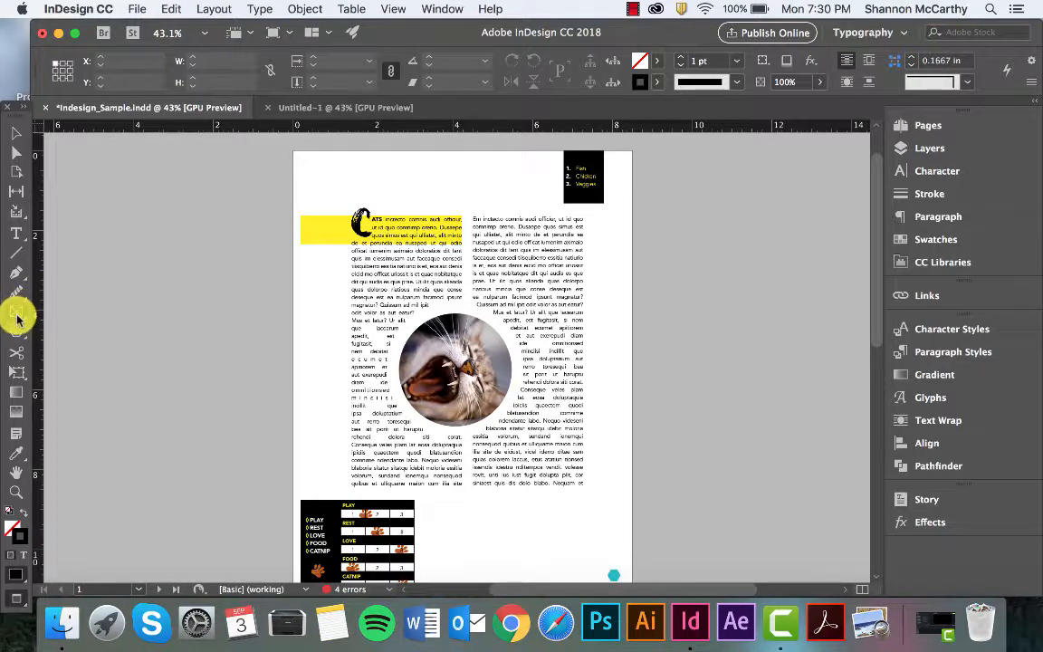
left_click_drag(17, 319, 61, 353)
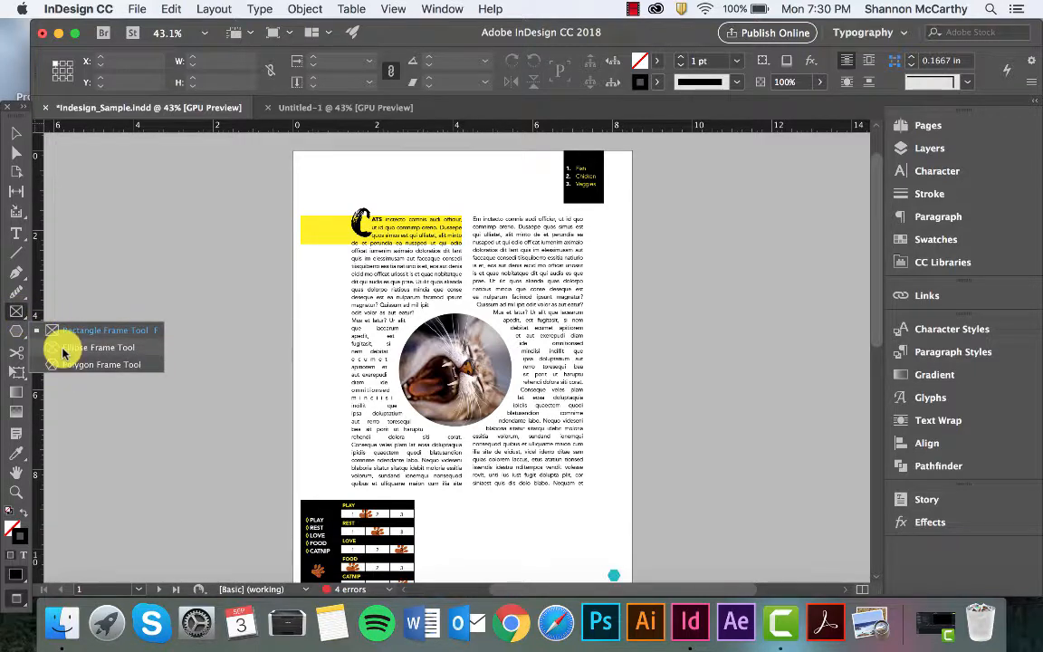
left_click(16, 335)
left_click(17, 335)
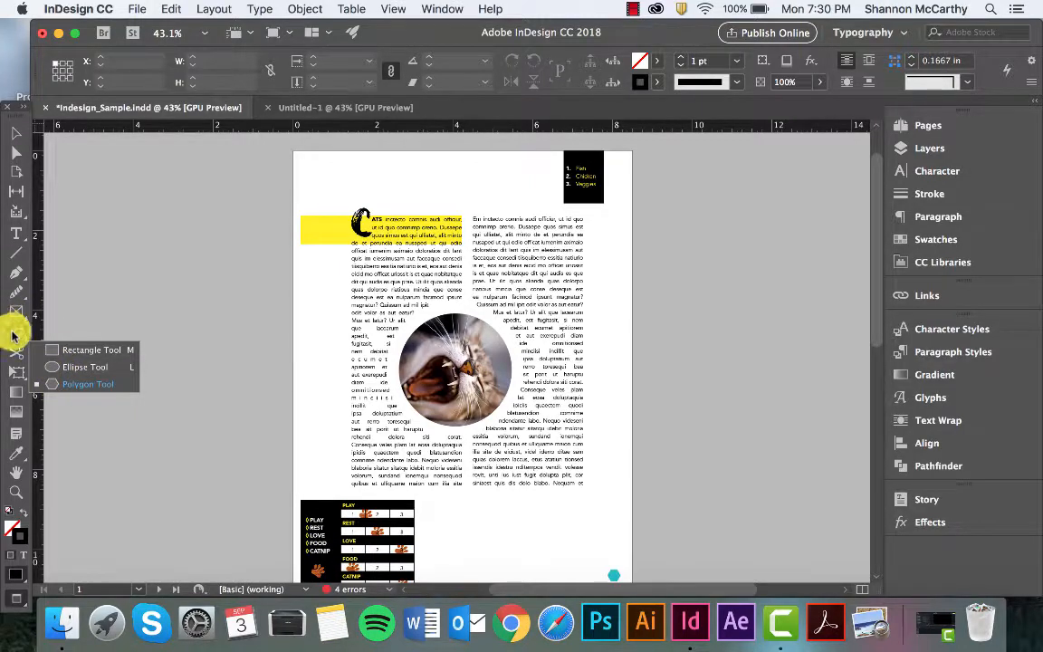
left_click(14, 335)
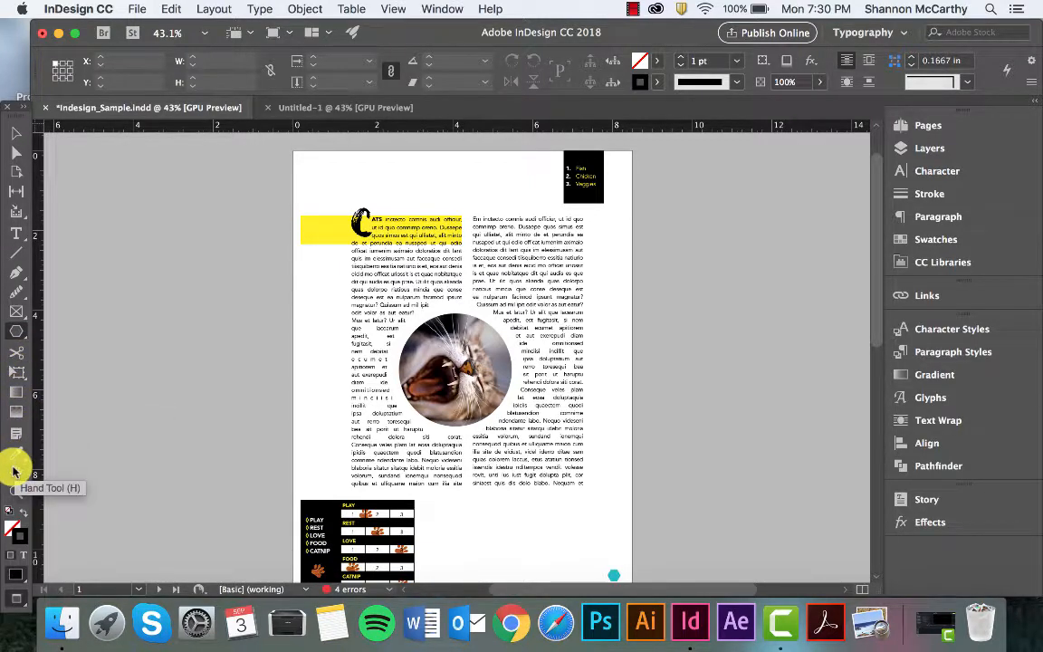
left_click(20, 513)
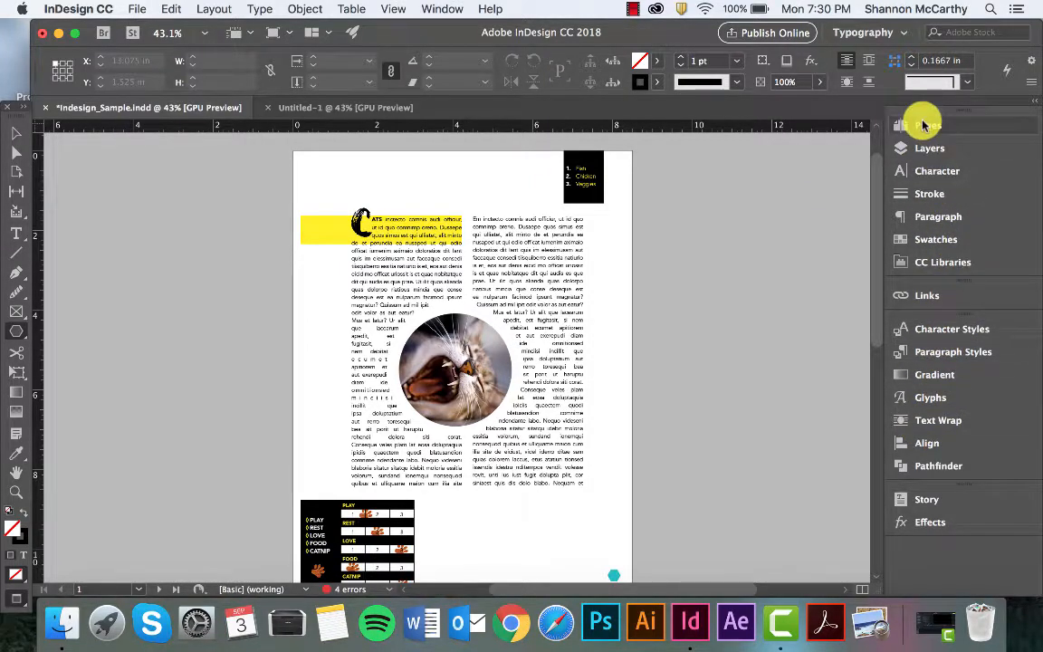
Review which panels can be displayed and which preset workspaces are available
left_click(444, 8)
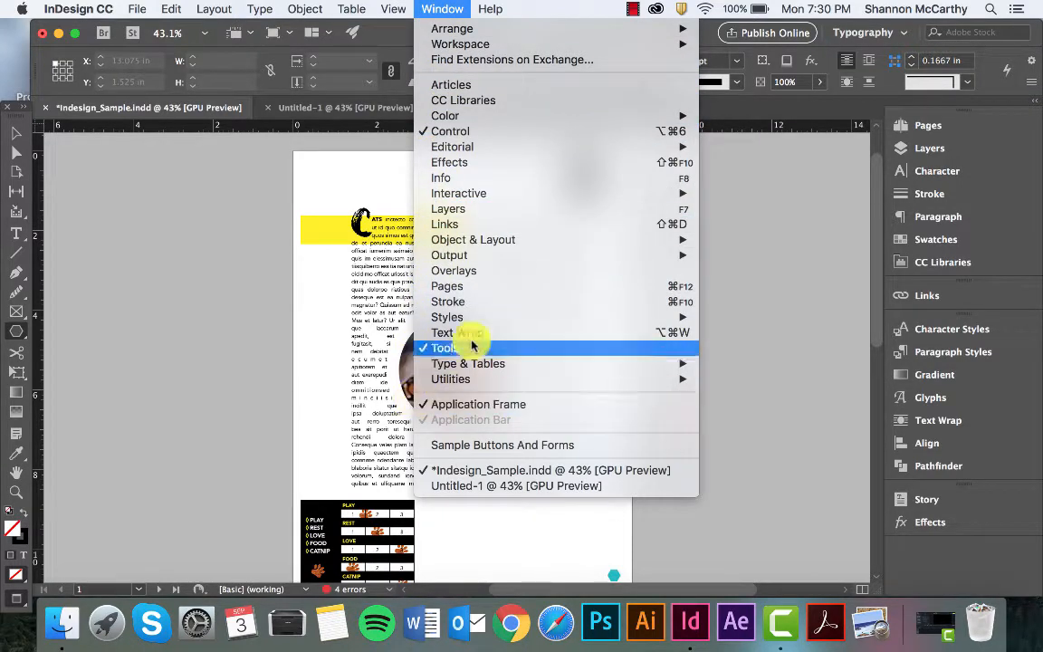
left_click(972, 134)
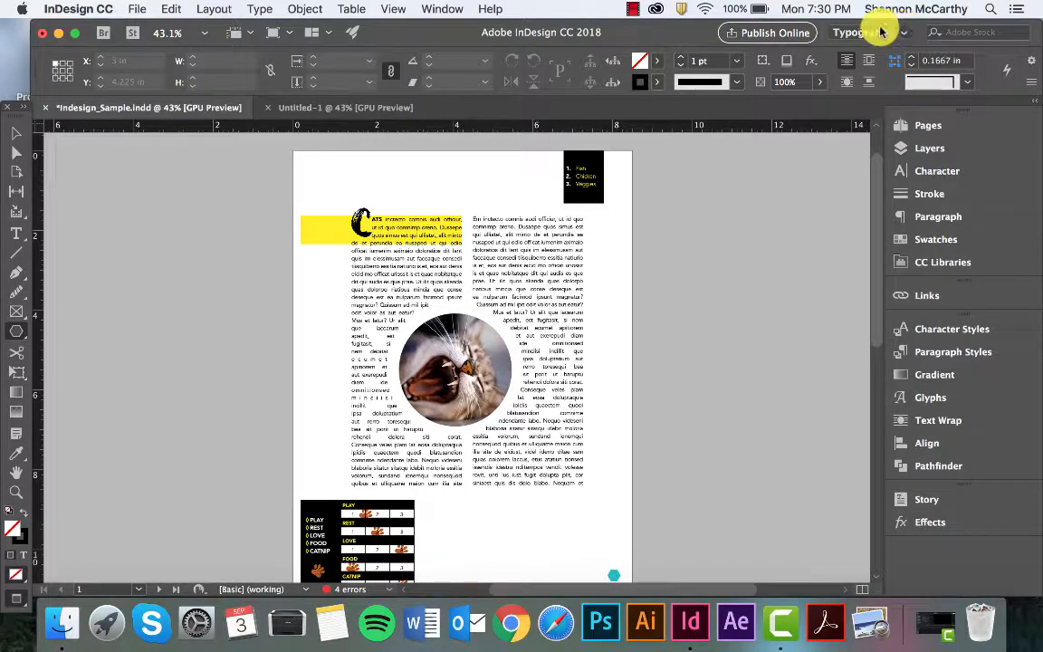
left_click(902, 34)
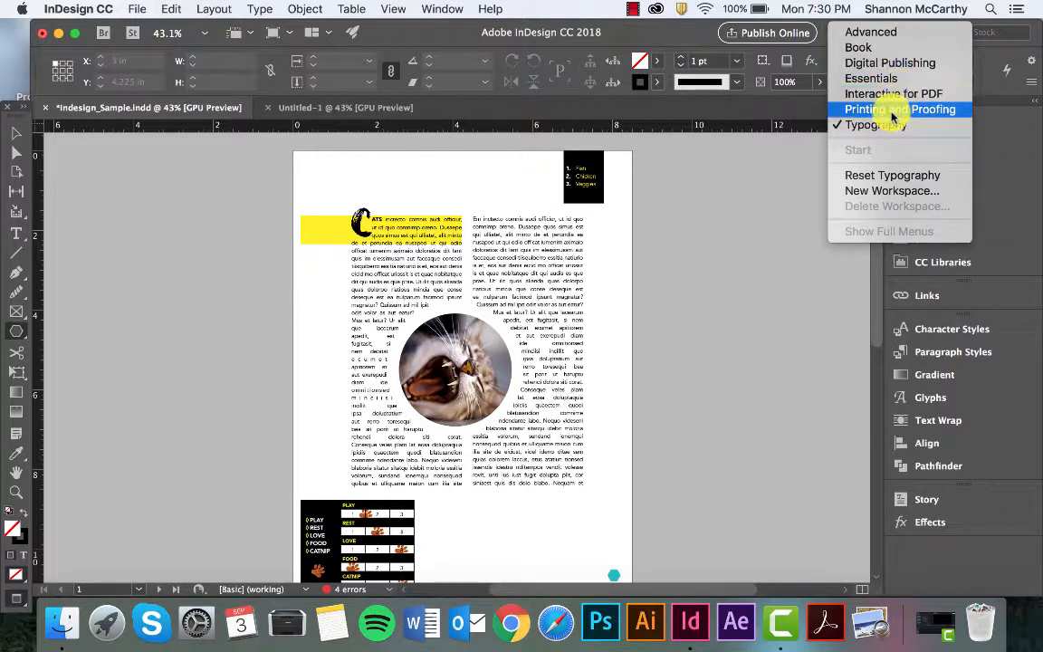
left_click(988, 50)
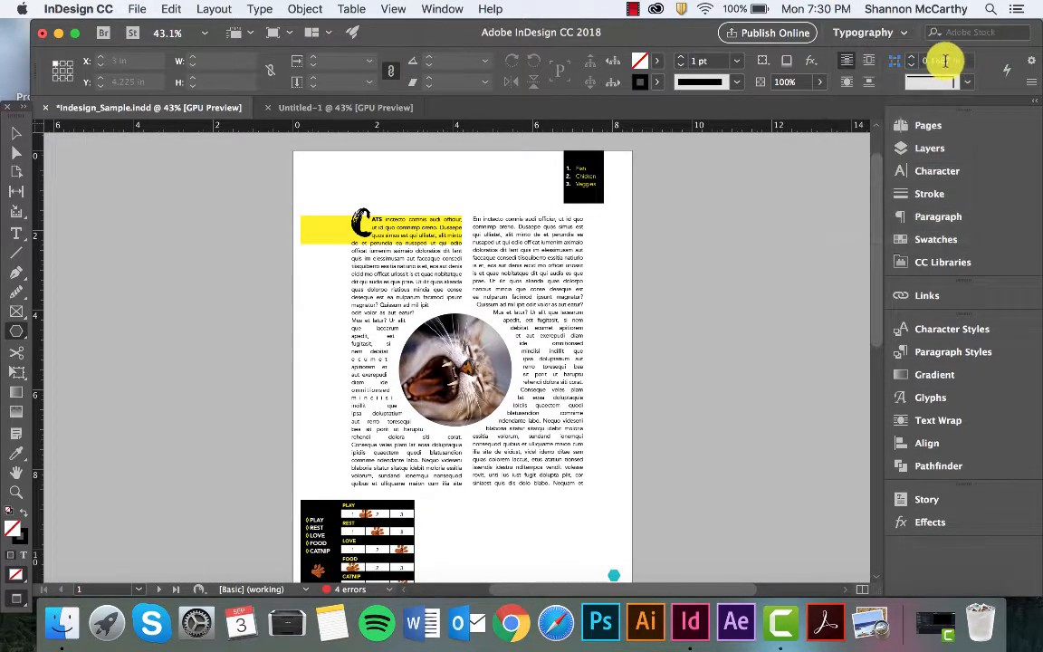
Open the A-Master page of Indesign_Sample.indd for editing
left_click(920, 134)
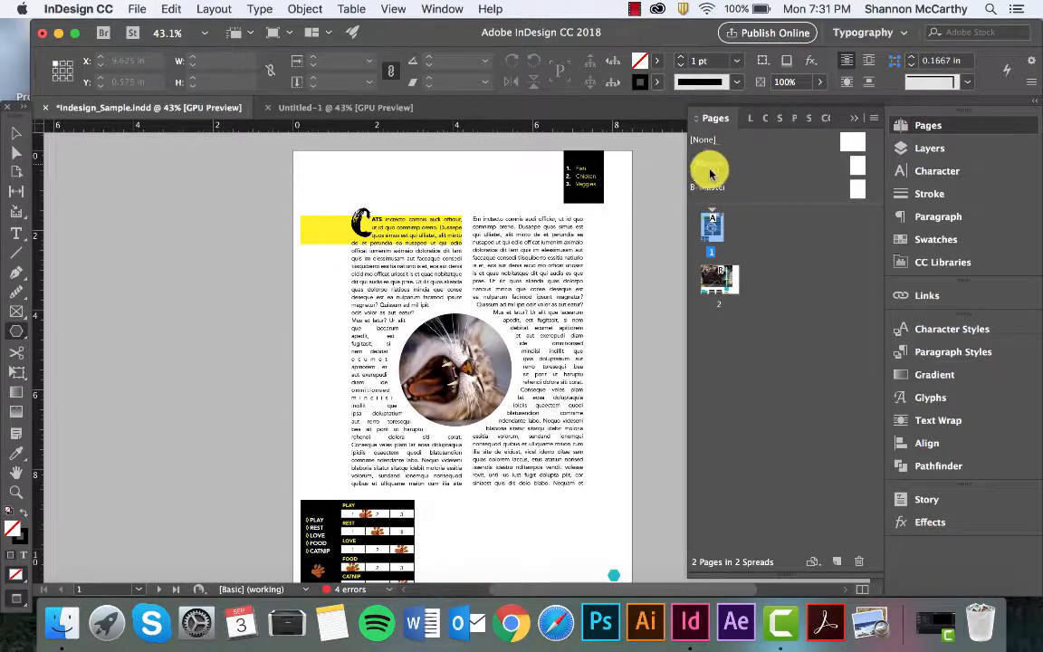
scroll(663, 216, "down", 1)
scroll(663, 216, "down", 1)
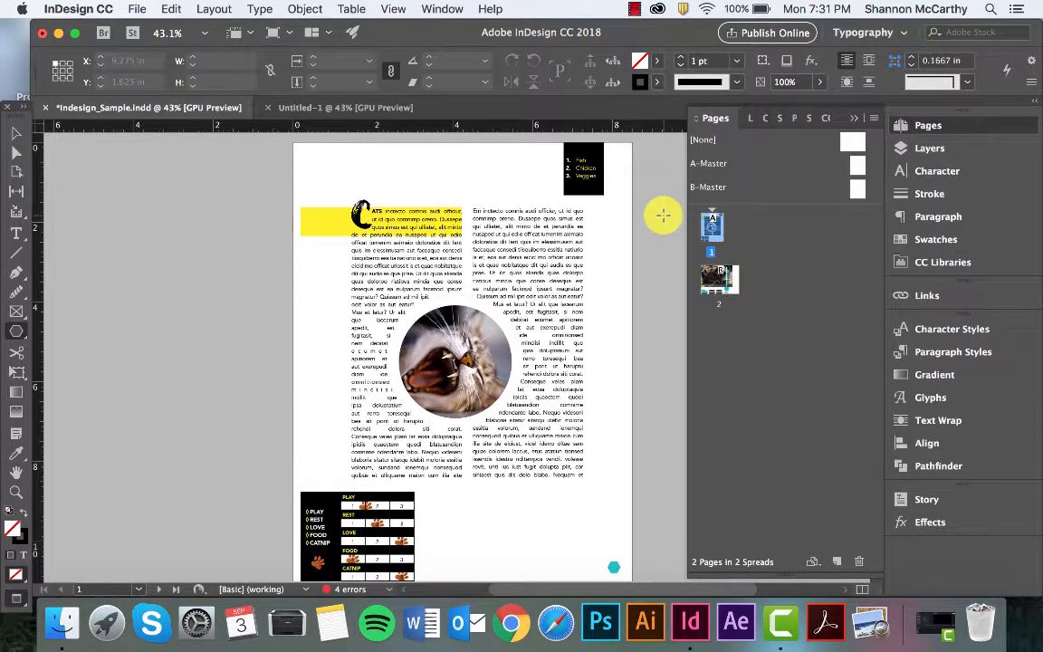
double_click(855, 165)
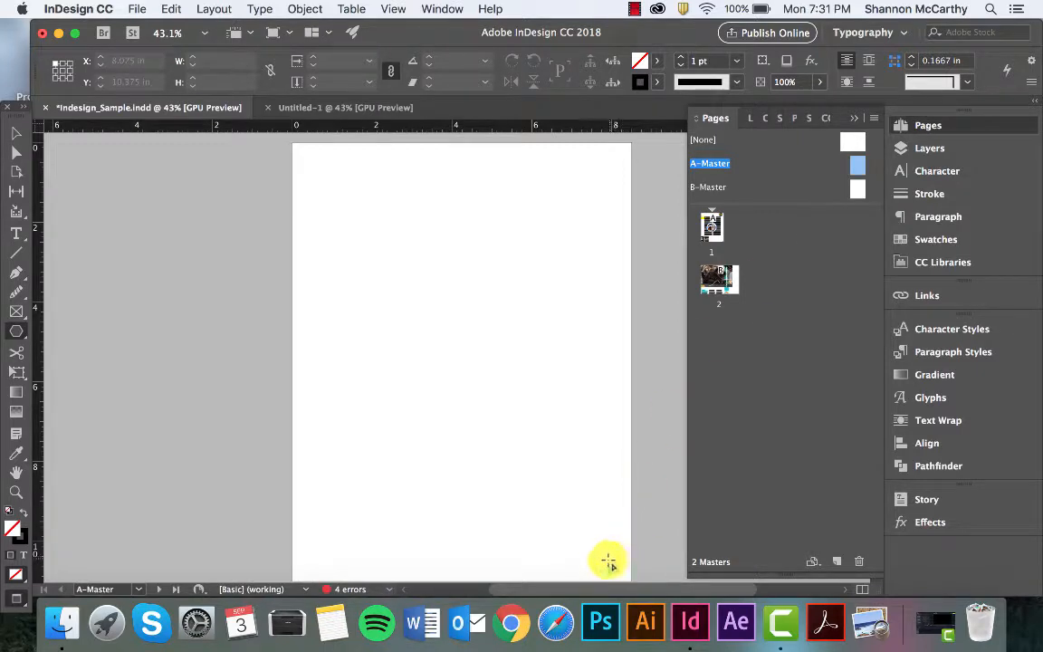
Open the B-Master page and check which master is applied to pages 1 and 2
double_click(859, 189)
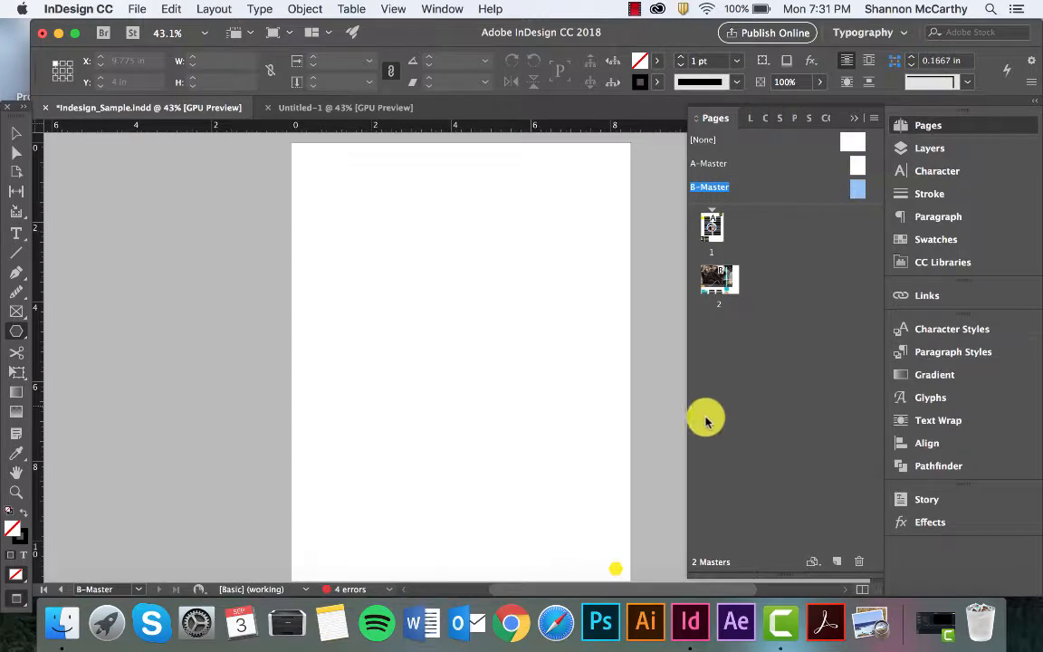
left_click(718, 228)
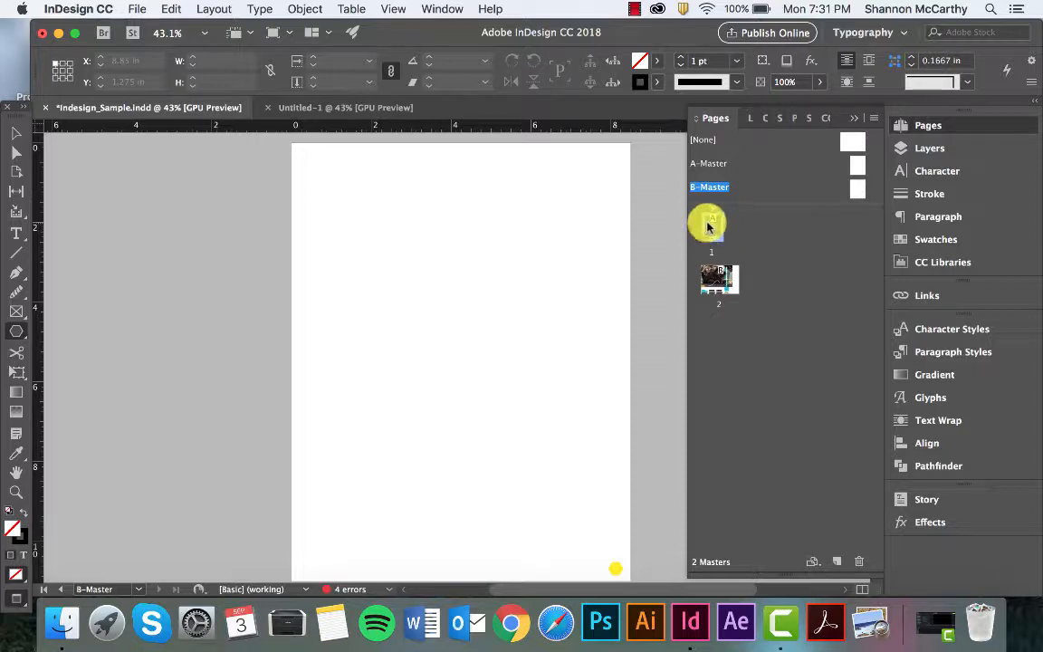
left_click_drag(709, 226, 733, 281)
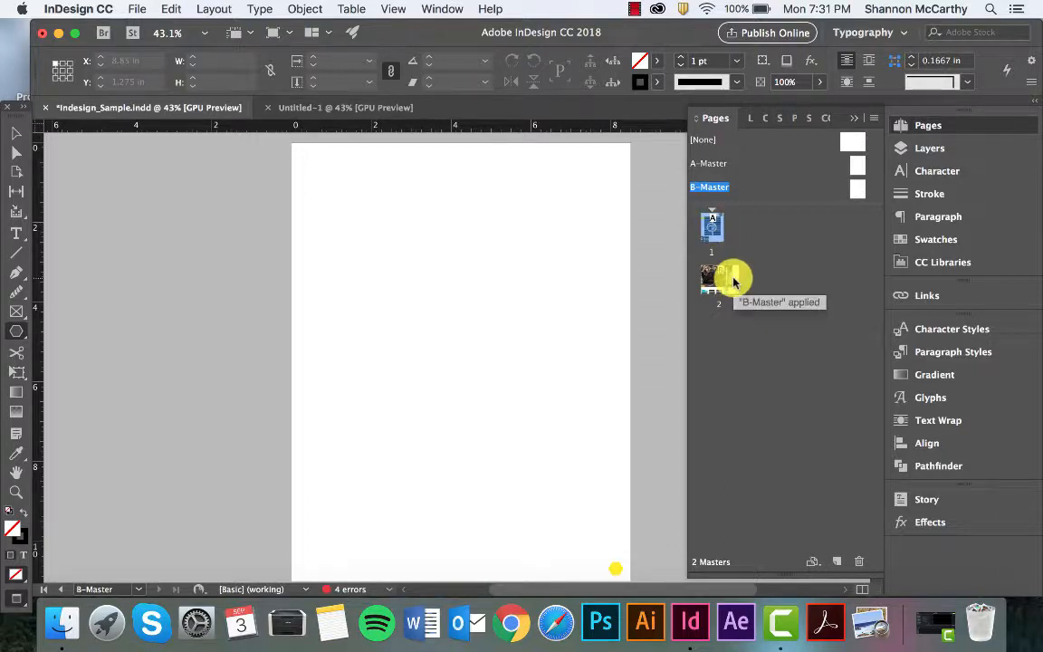
left_click(731, 279)
Open page 2 and change its orientation to portrait with the Page tool
double_click(723, 282)
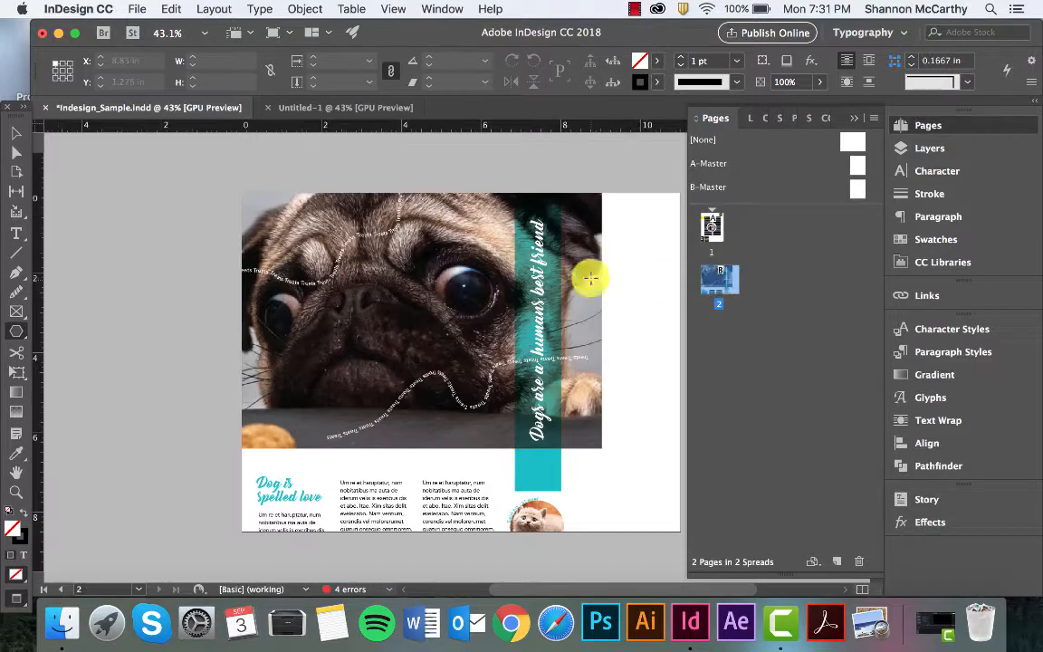
left_click(15, 170)
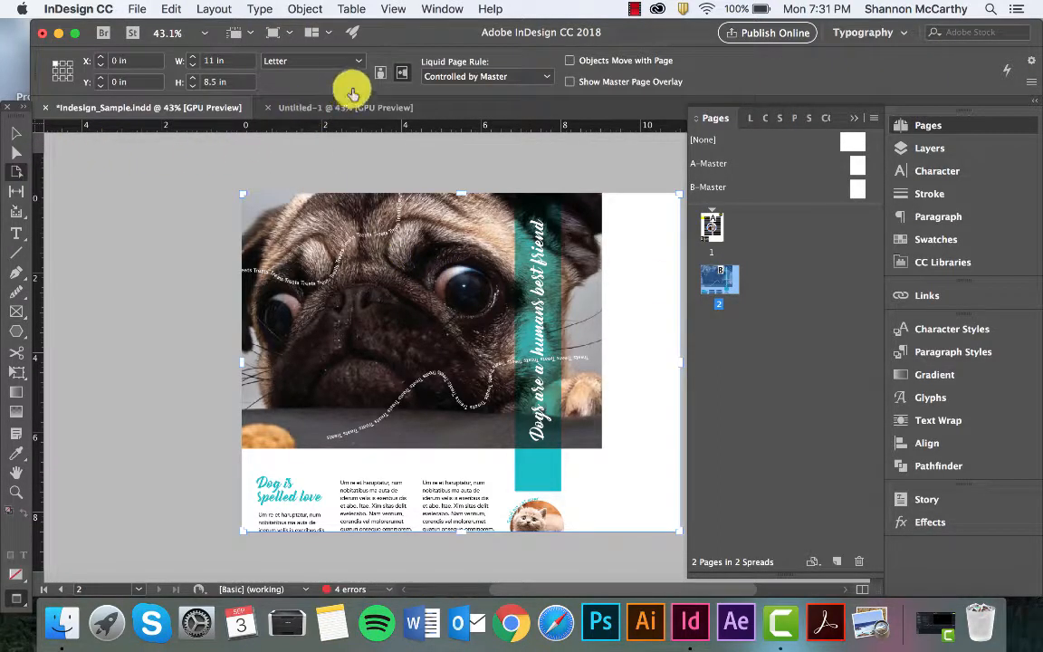
left_click(380, 73)
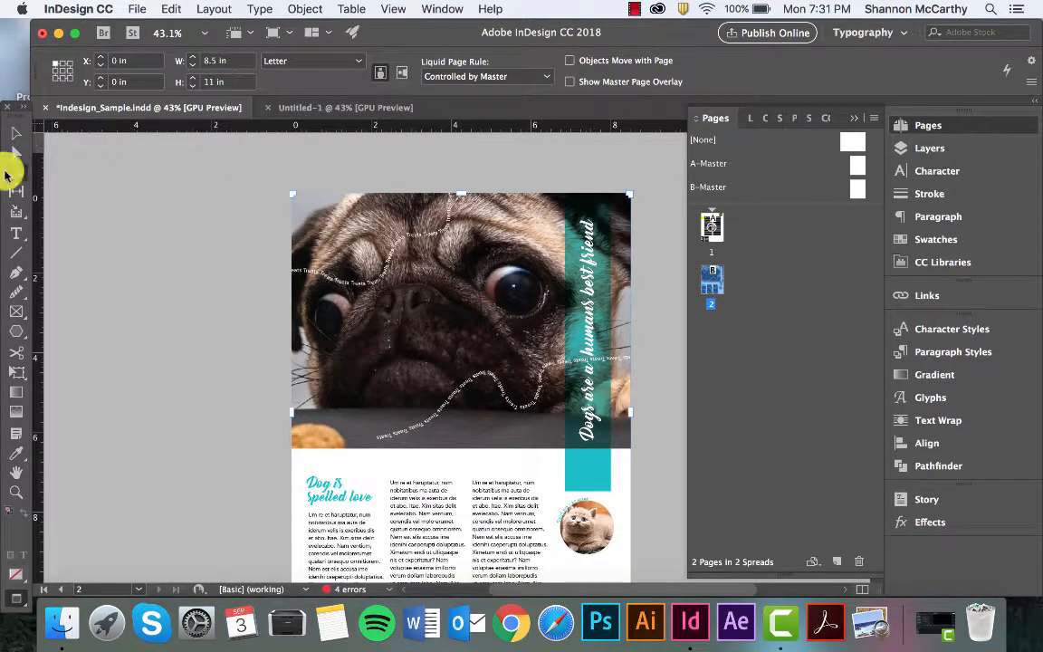
left_click(16, 133)
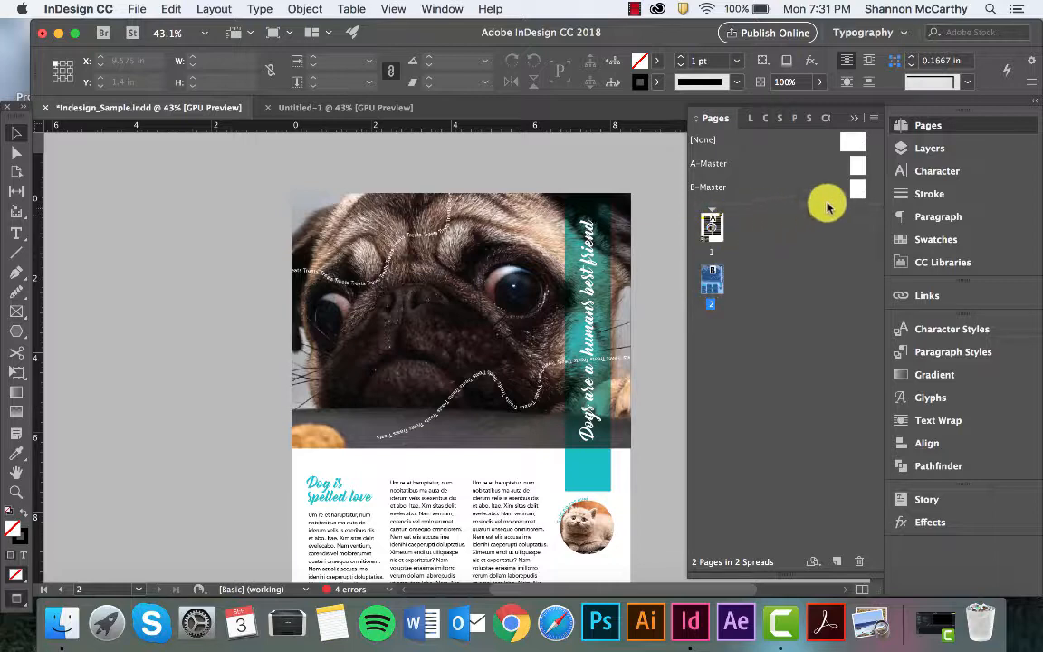
Swap the masters by applying B-Master to page 1 and A-Master to page 2
scroll(651, 333, "down", 4)
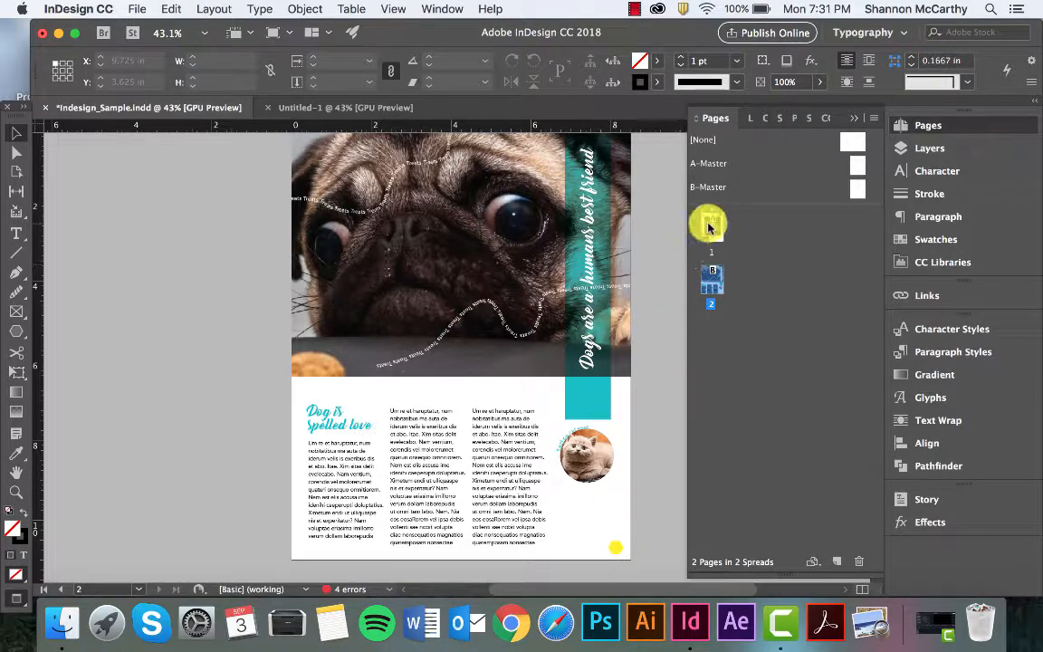
double_click(712, 288)
left_click_drag(712, 288, 703, 226)
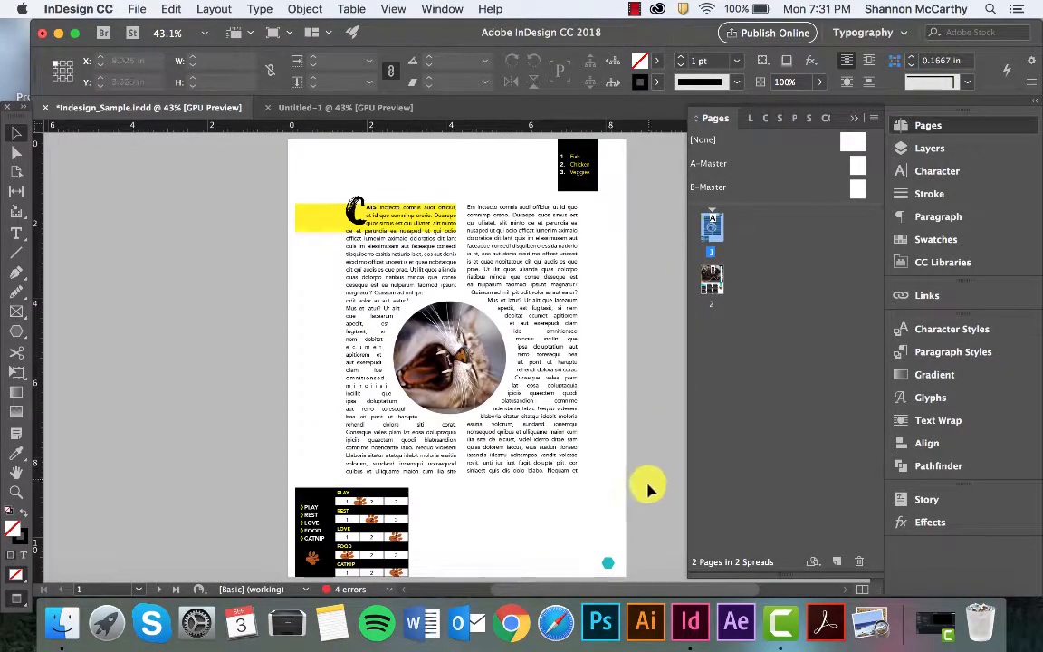
left_click(609, 561)
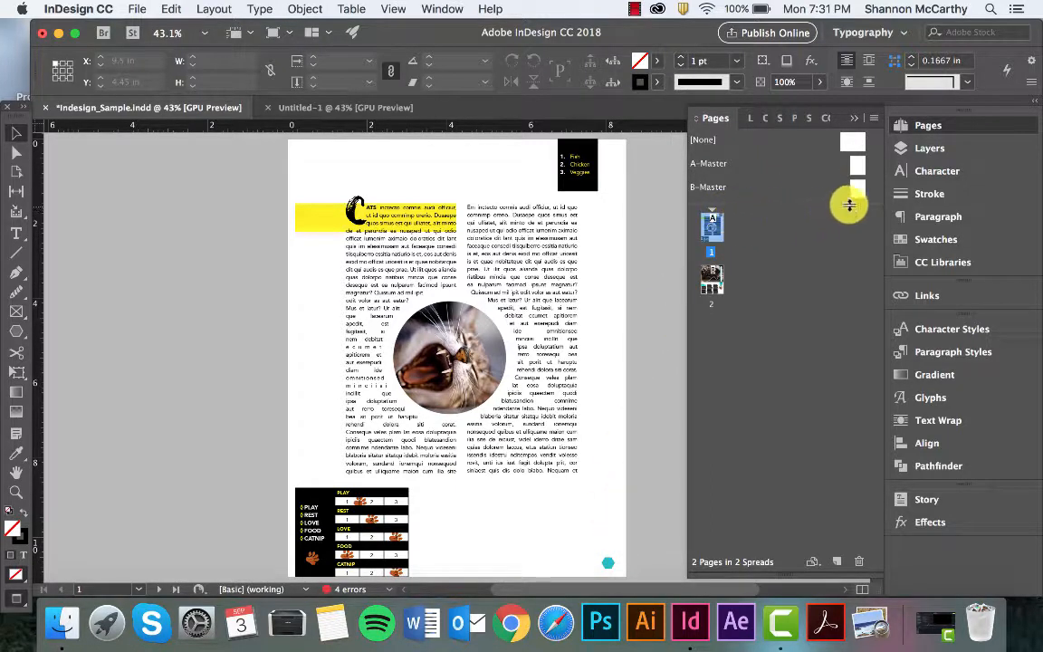
left_click_drag(853, 189, 715, 231)
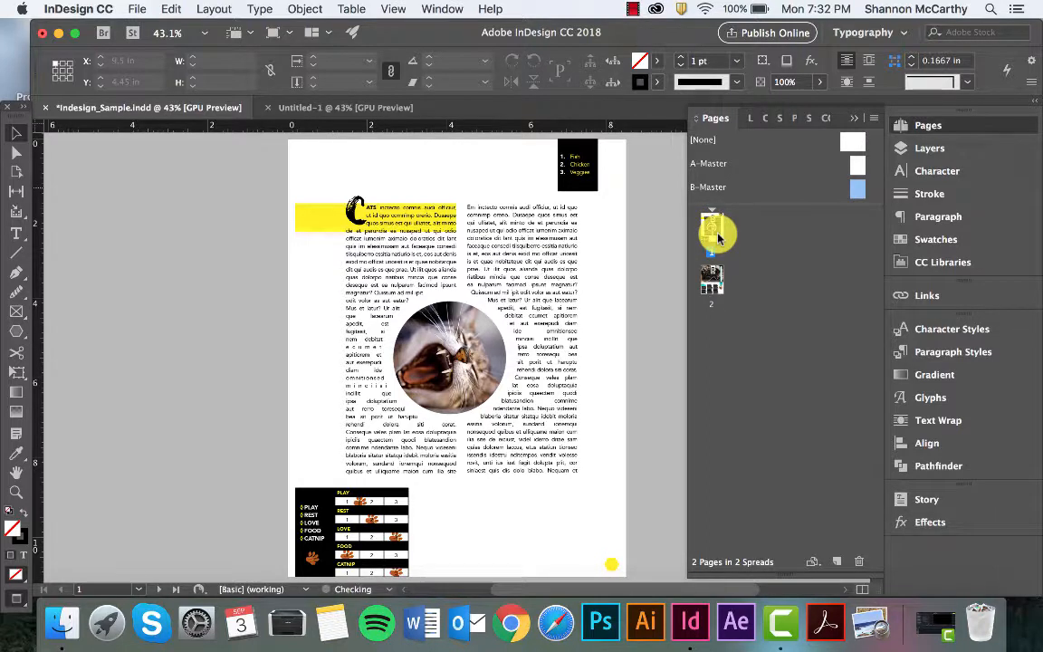
left_click_drag(856, 164, 712, 276)
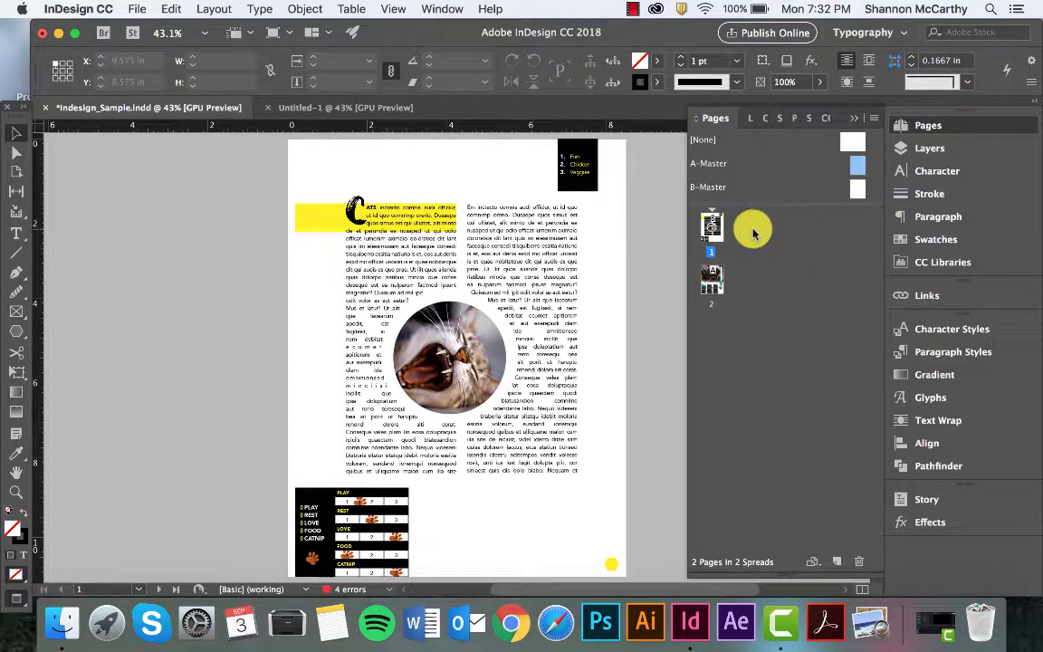
Try moving the teal hexagon on A-Master to about X 2.5 in, Y 7.425 in, and check the change on page 2
double_click(857, 164)
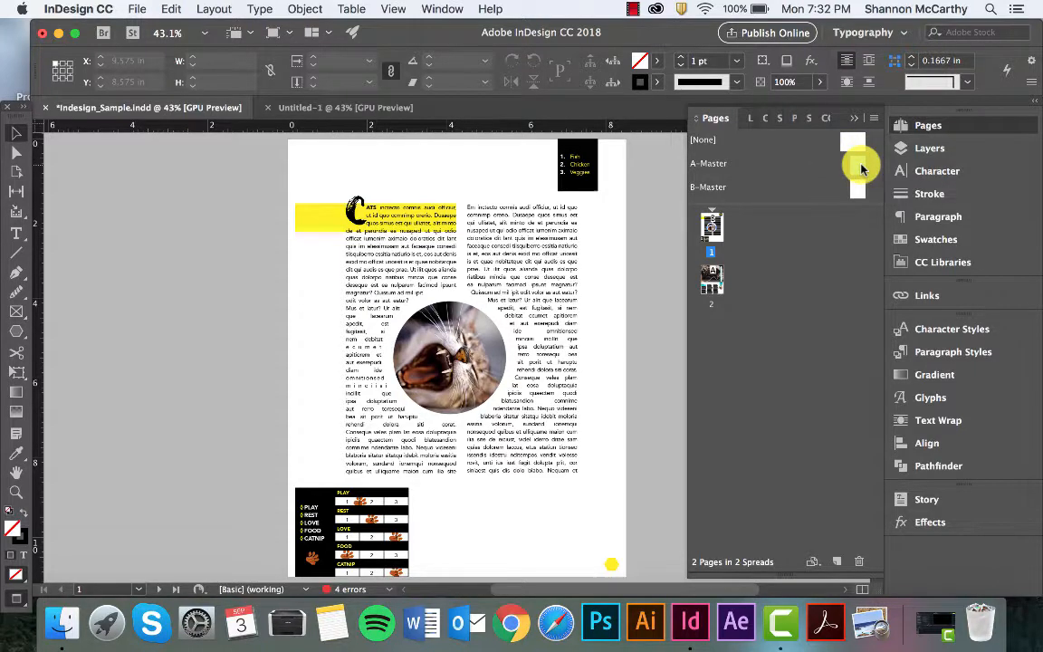
left_click_drag(609, 562, 393, 440)
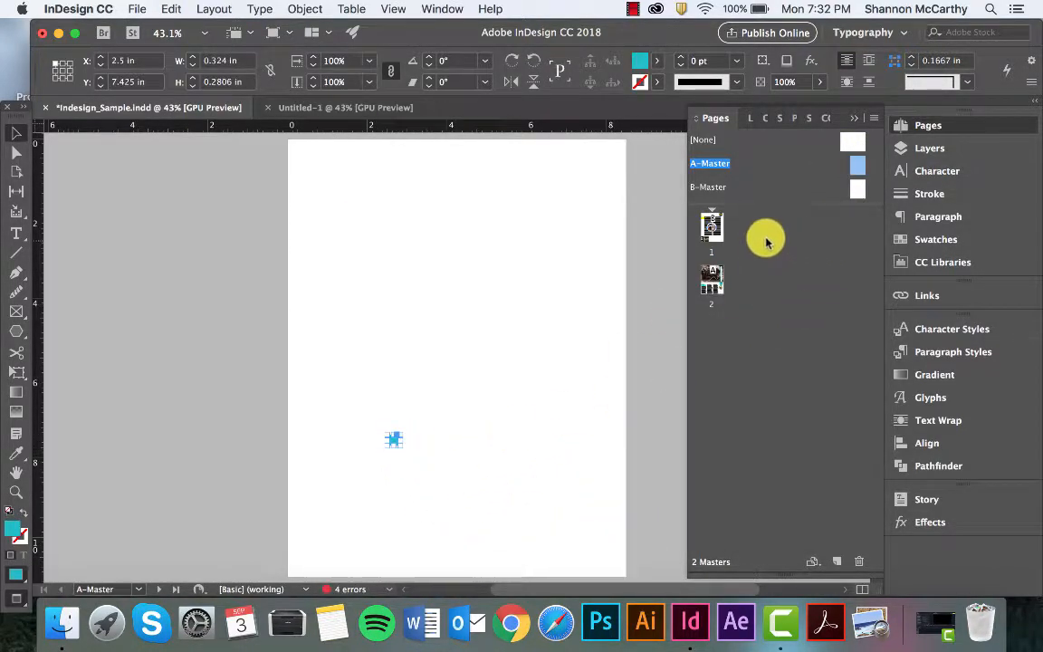
double_click(720, 276)
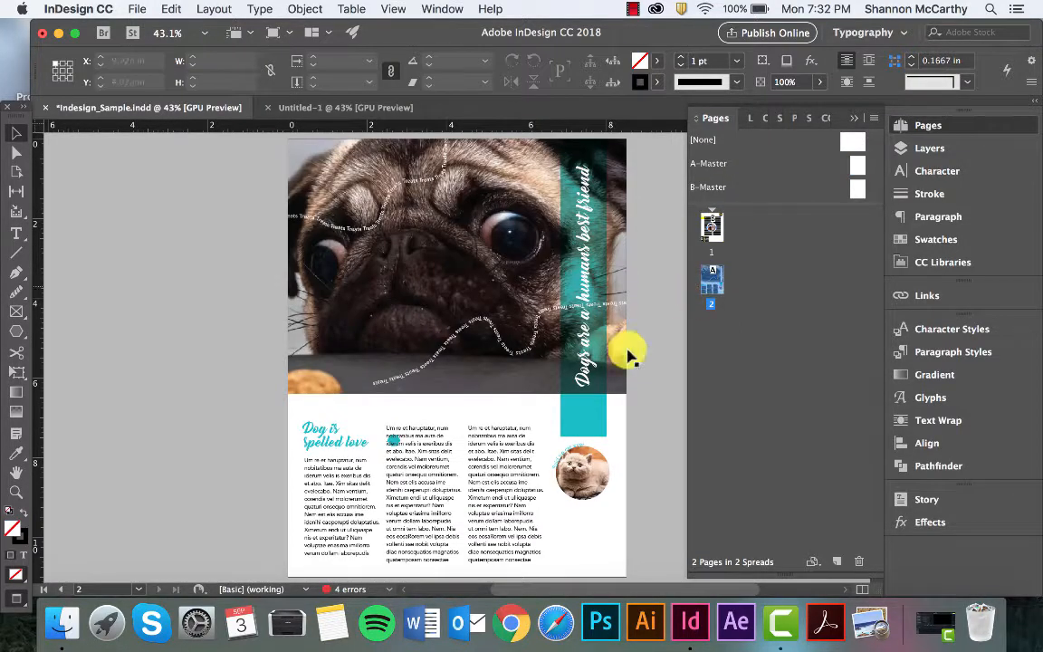
double_click(856, 164)
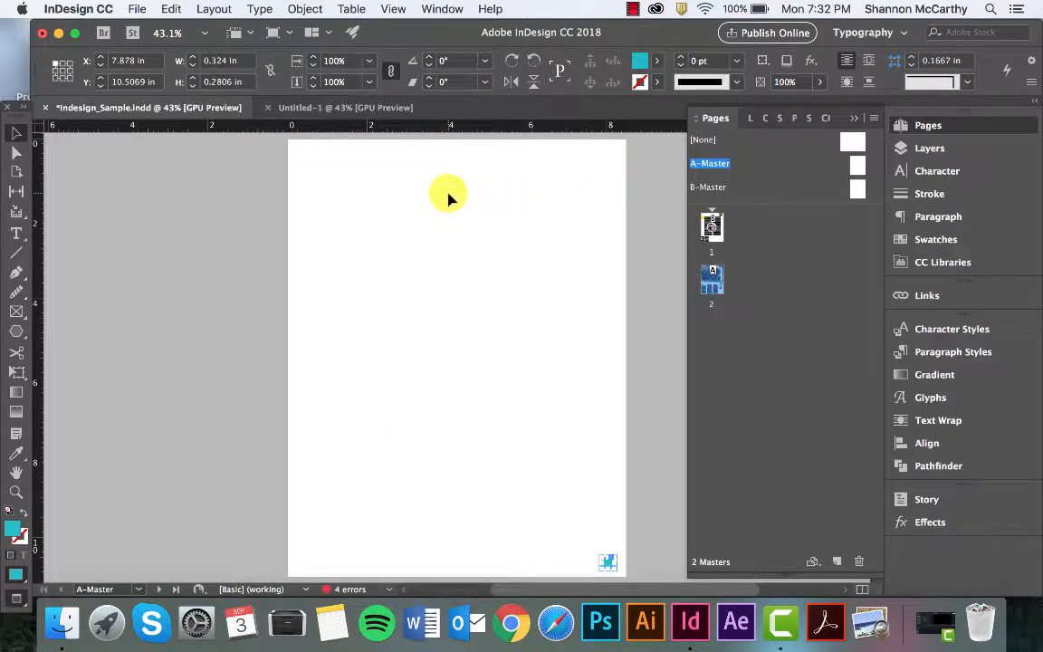
Add vertical ruler guides at about 1.6 in and 1.9 in and a horizontal guide at about 1.6 in on A-Master
left_click(849, 120)
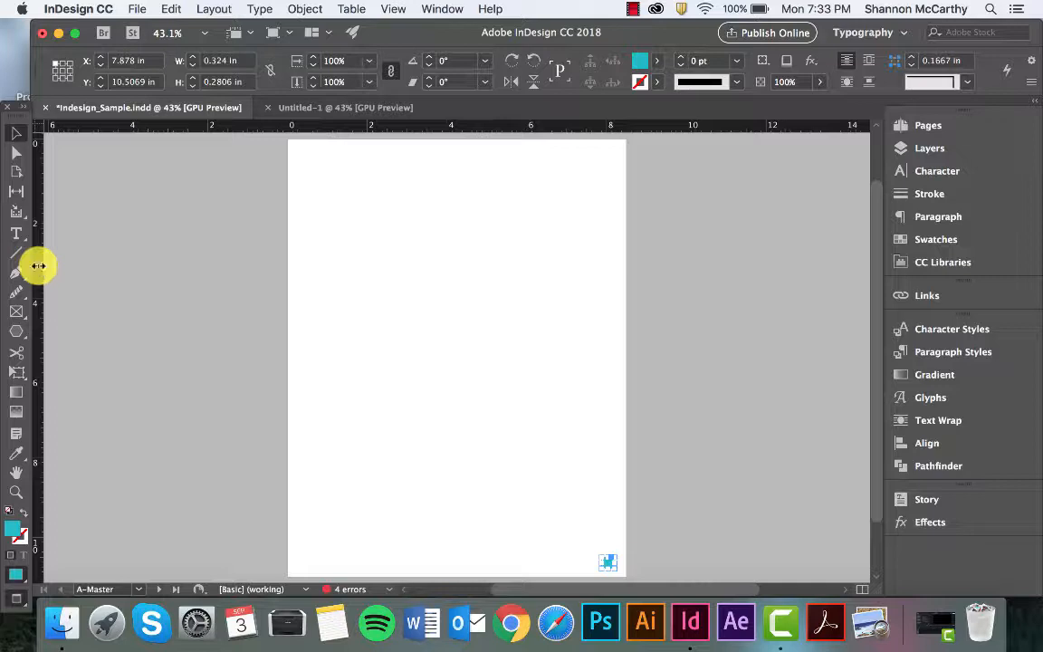
left_click_drag(40, 265, 352, 270)
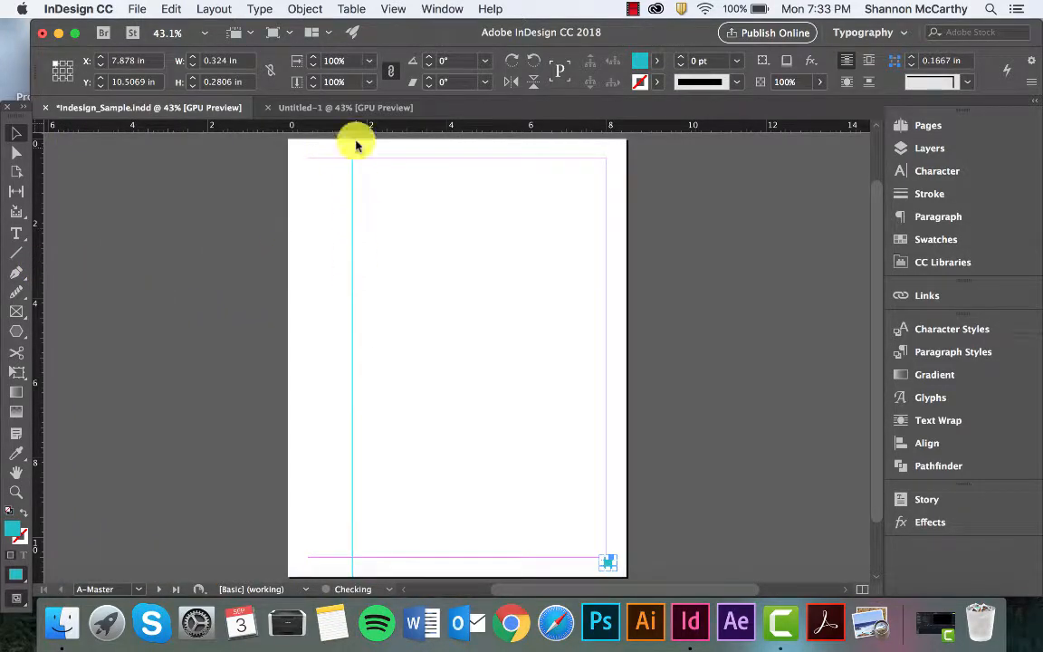
left_click_drag(355, 126, 364, 201)
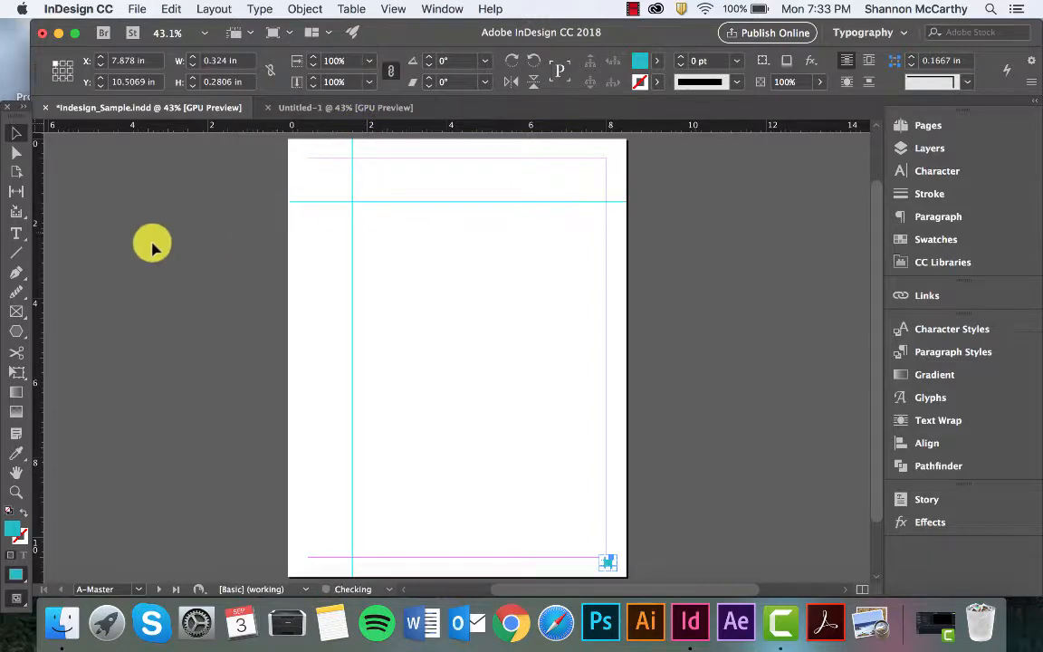
left_click_drag(40, 268, 364, 268)
left_click(674, 290)
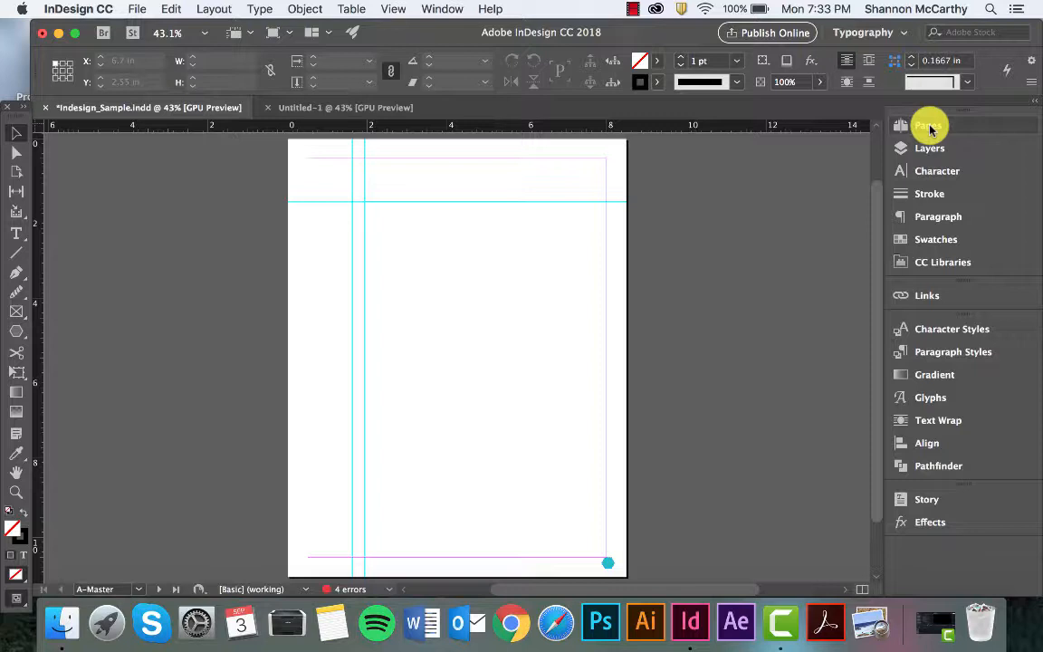
Open page 1, inspect its guides and pasteboard objects, and hide them with the Preview screen mode
left_click(930, 130)
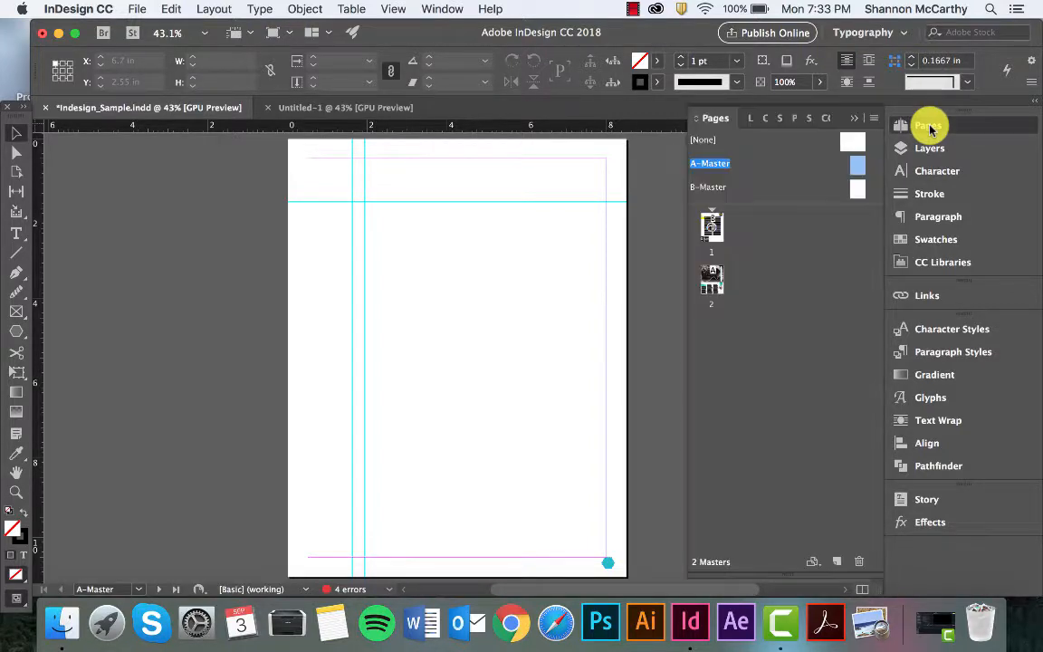
left_click(716, 231)
double_click(716, 231)
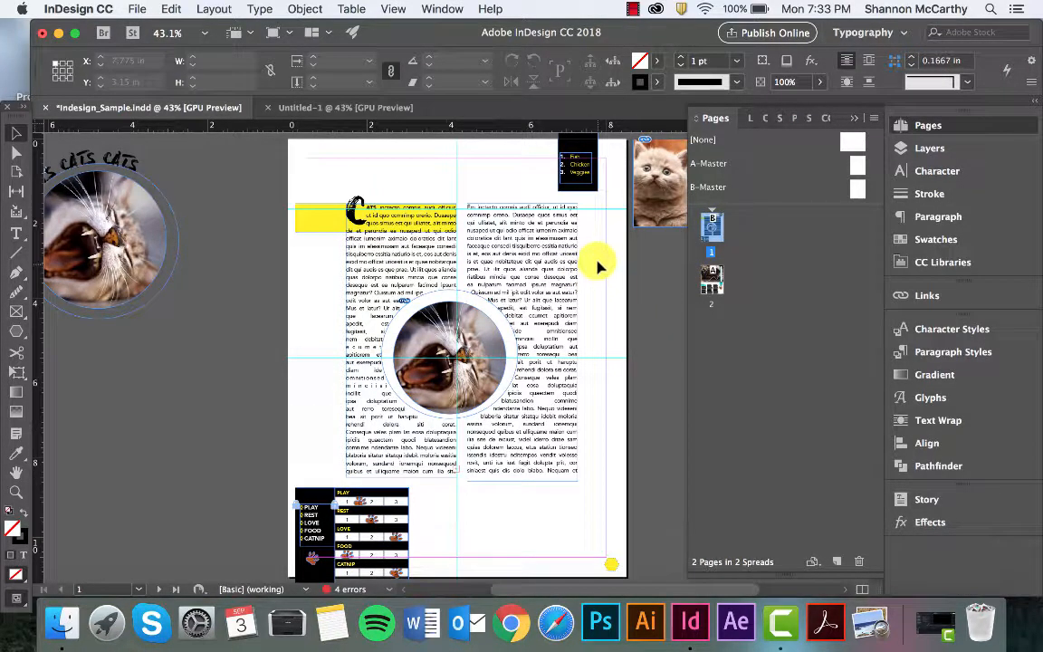
left_click(854, 118)
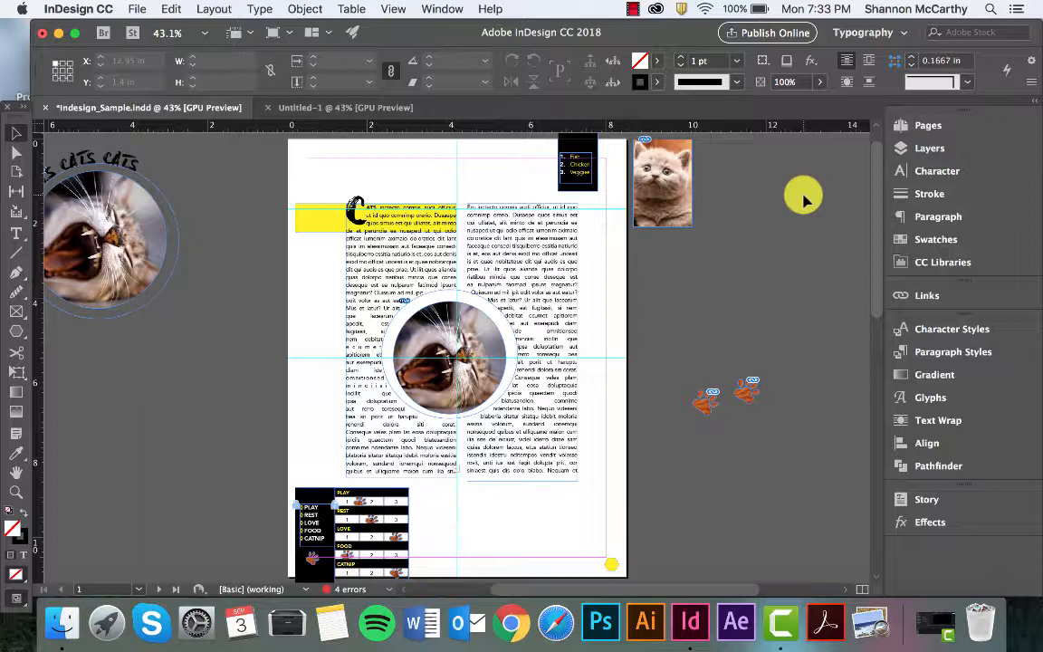
key("w")
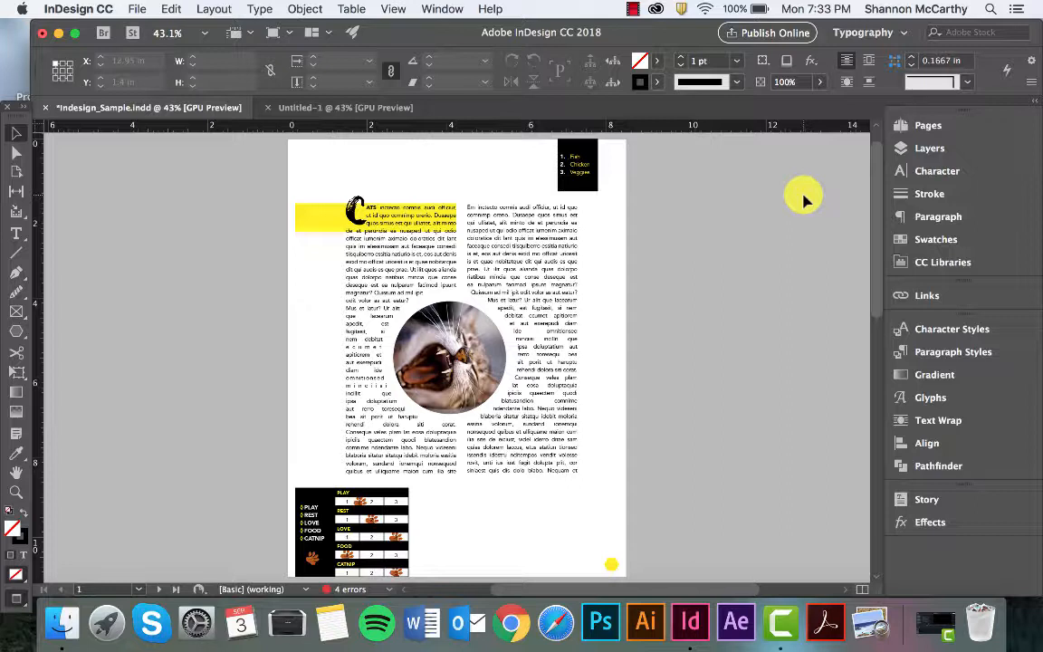
Compare page 1 in the Normal, Preview and Presentation screen modes, and leave the full-screen presentation
left_click(20, 603)
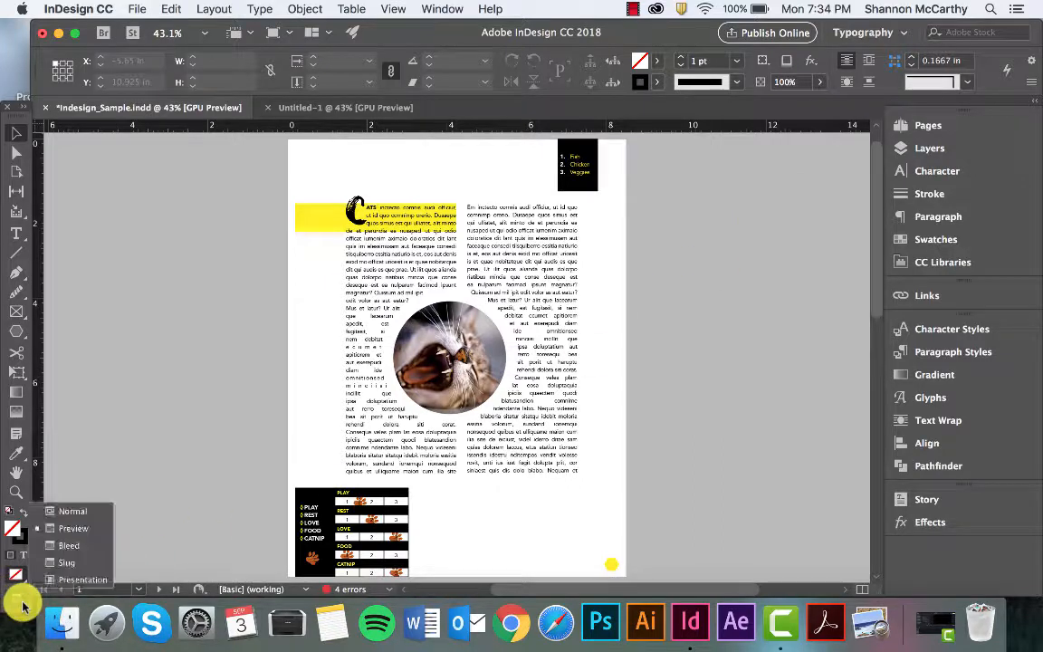
left_click(61, 512)
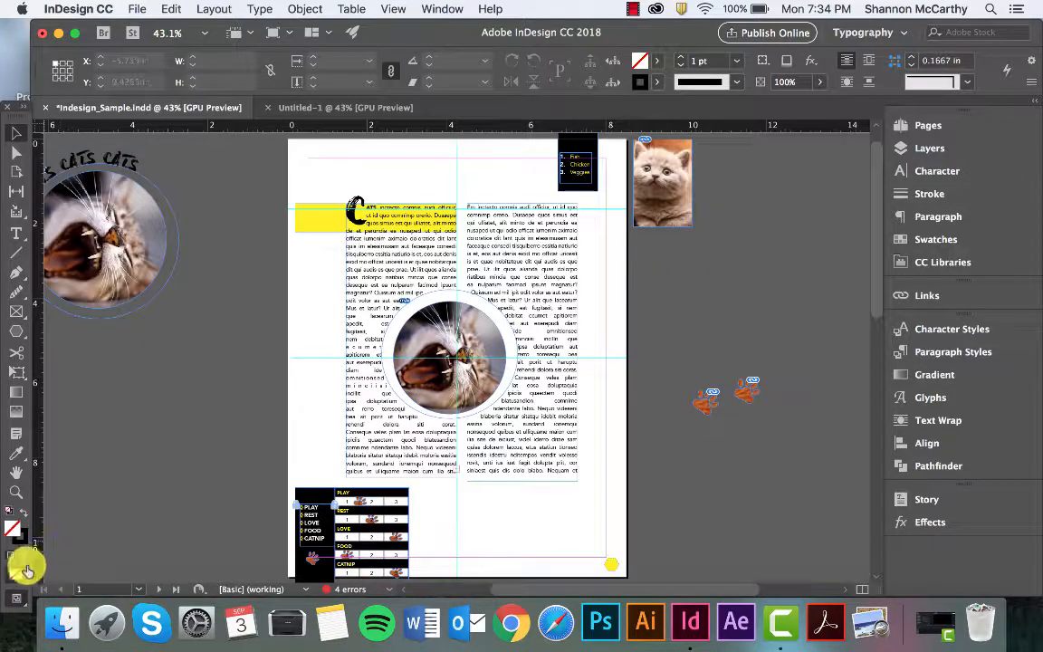
left_click(18, 602)
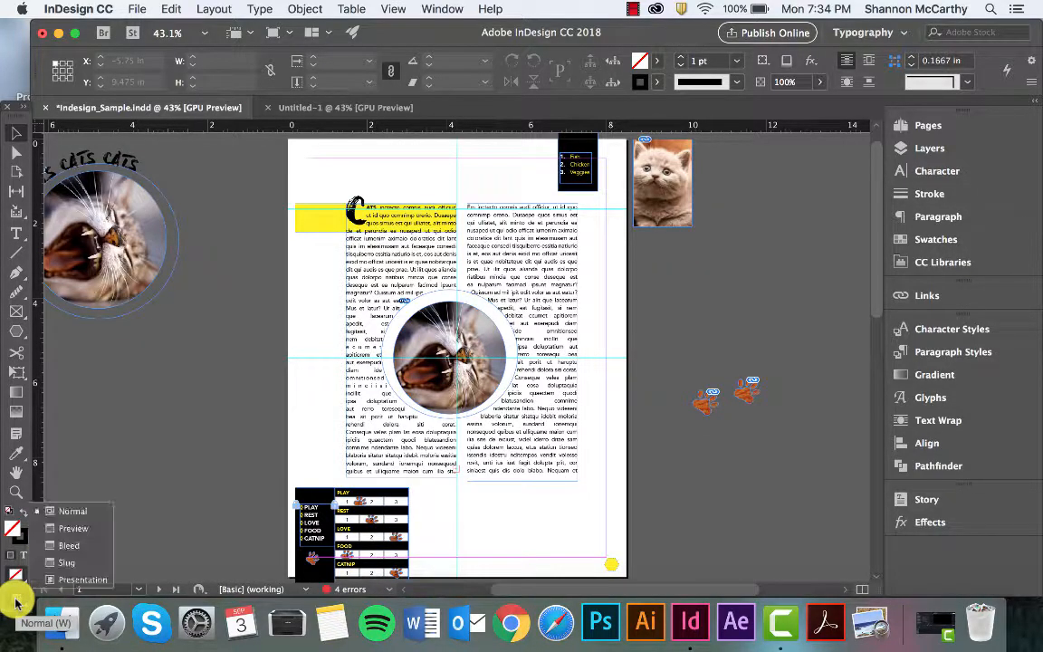
left_click(61, 534)
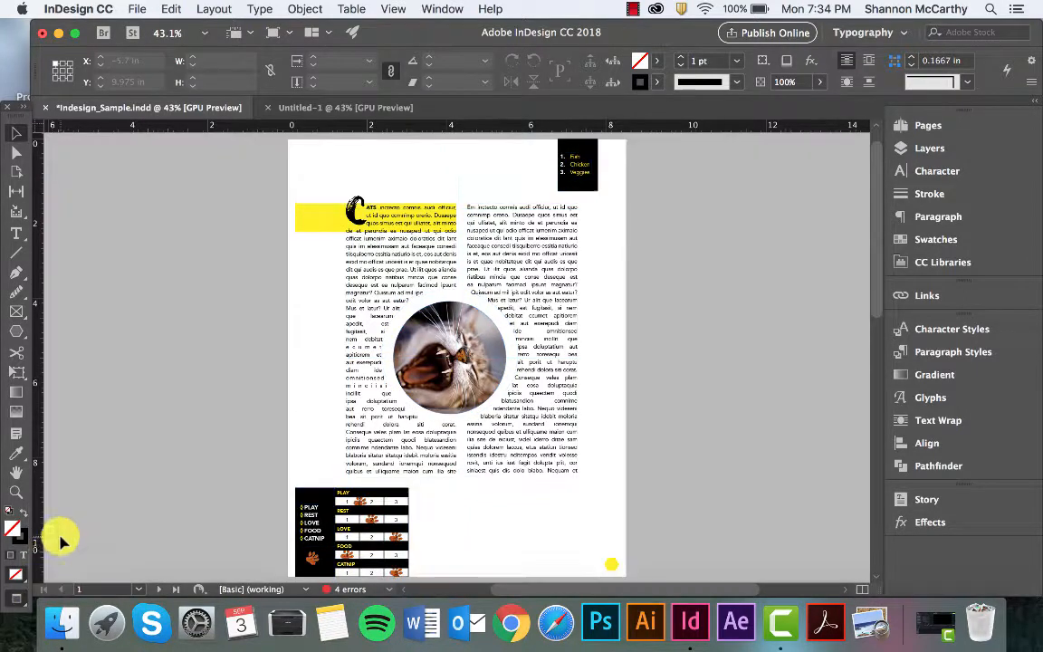
left_click(20, 594)
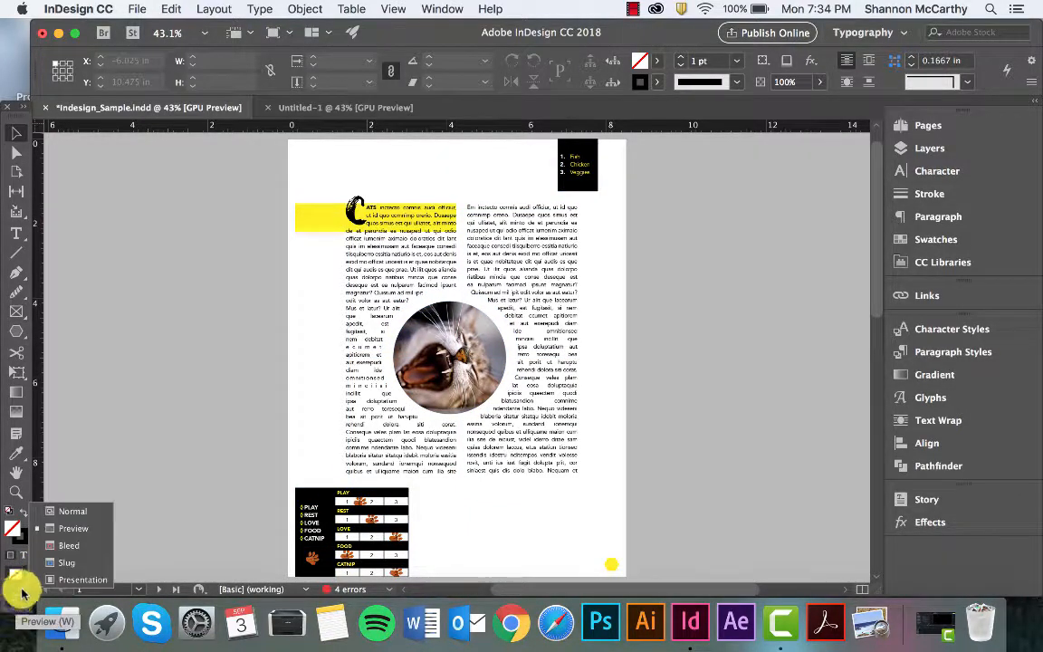
left_click(77, 578)
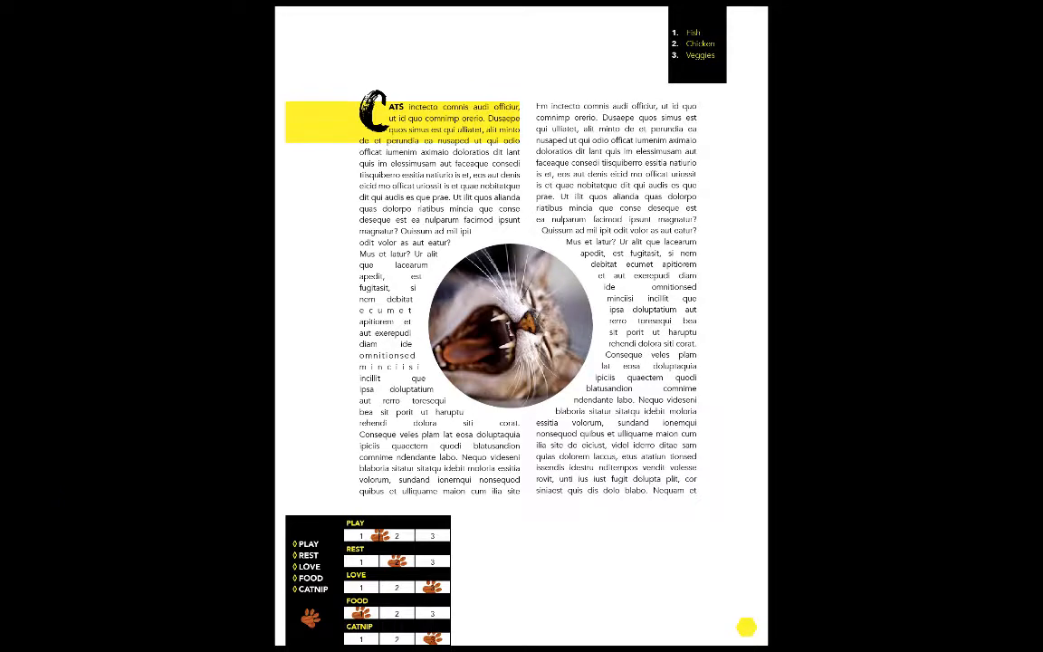
key("Escape")
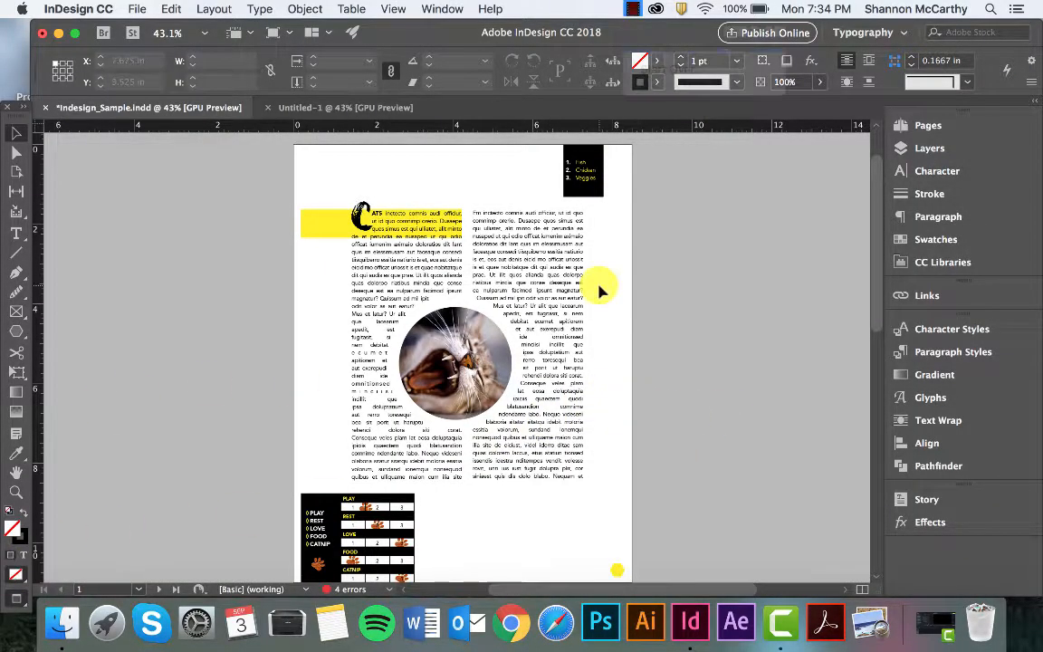
Return to the Normal screen mode and examine the document's layers
left_click(892, 125)
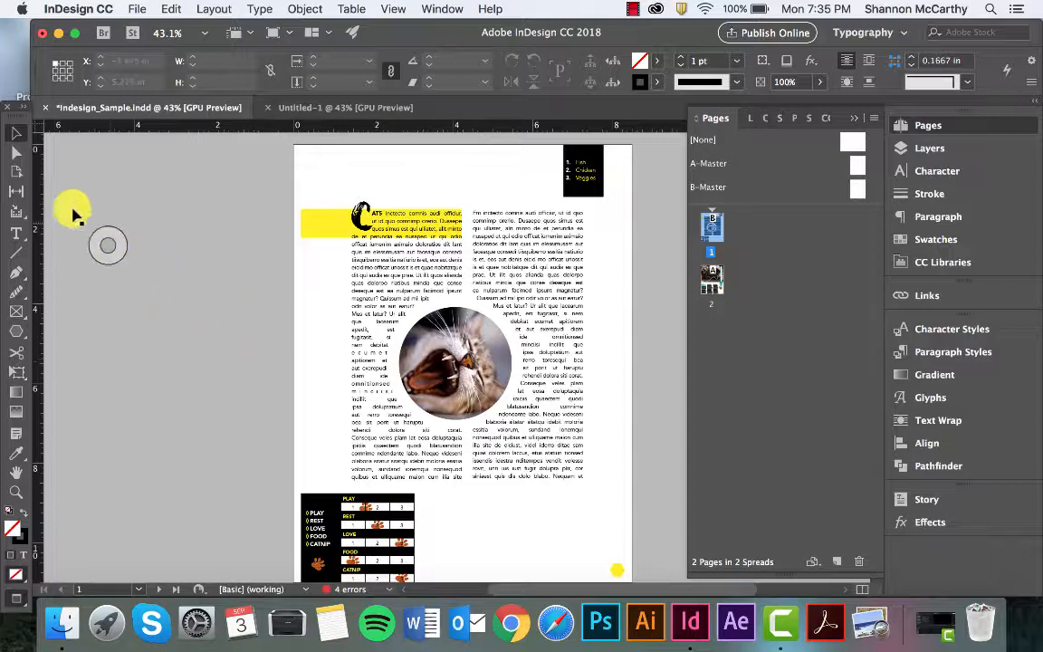
key("w")
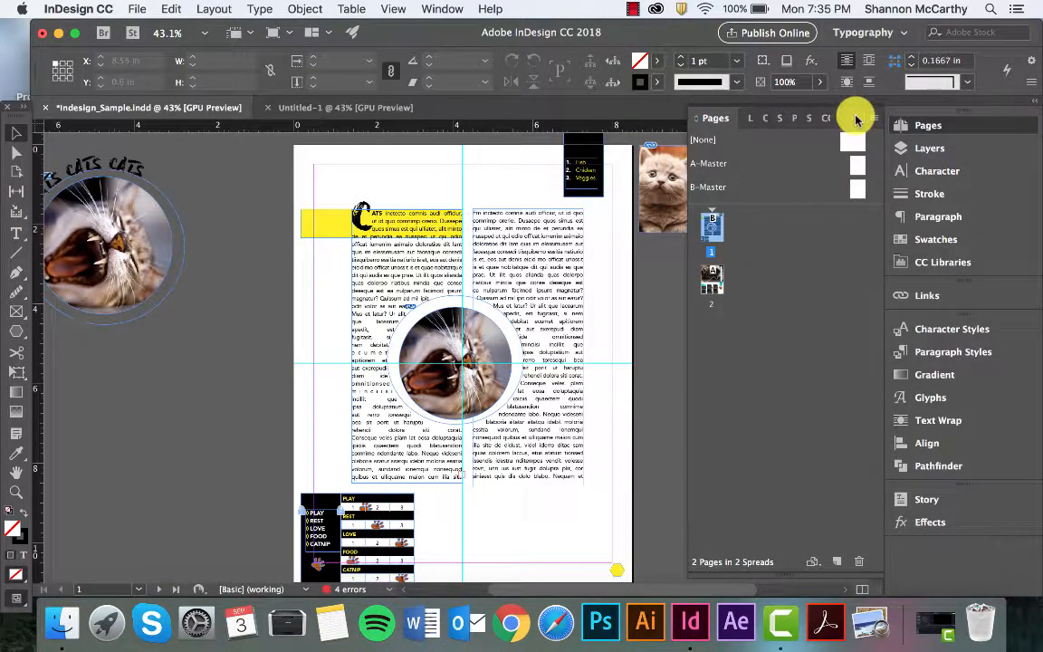
left_click(913, 149)
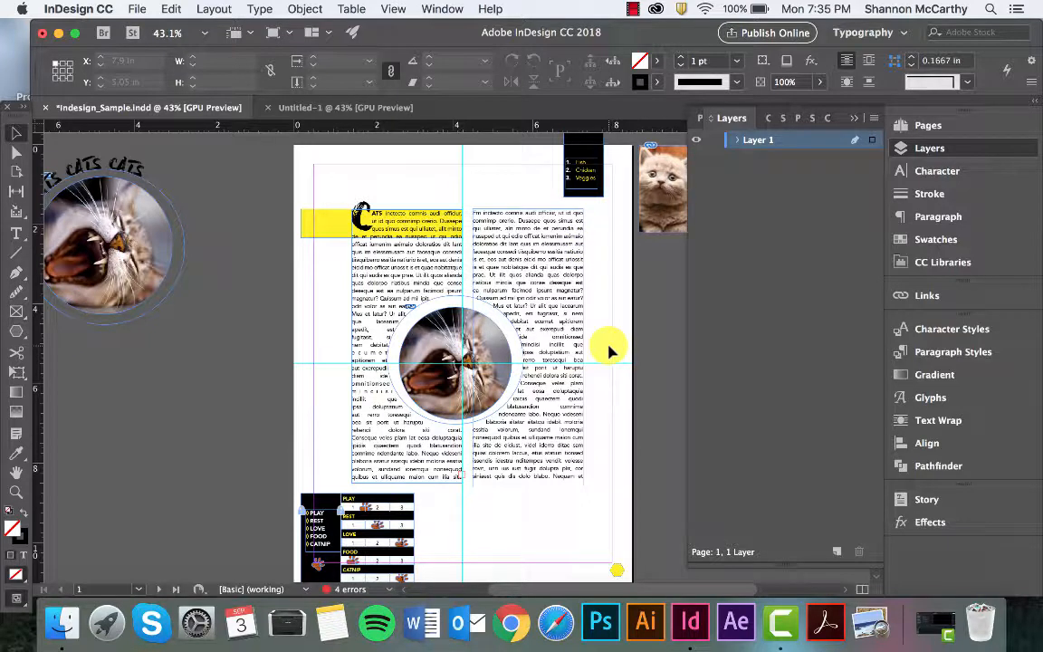
left_click(854, 120)
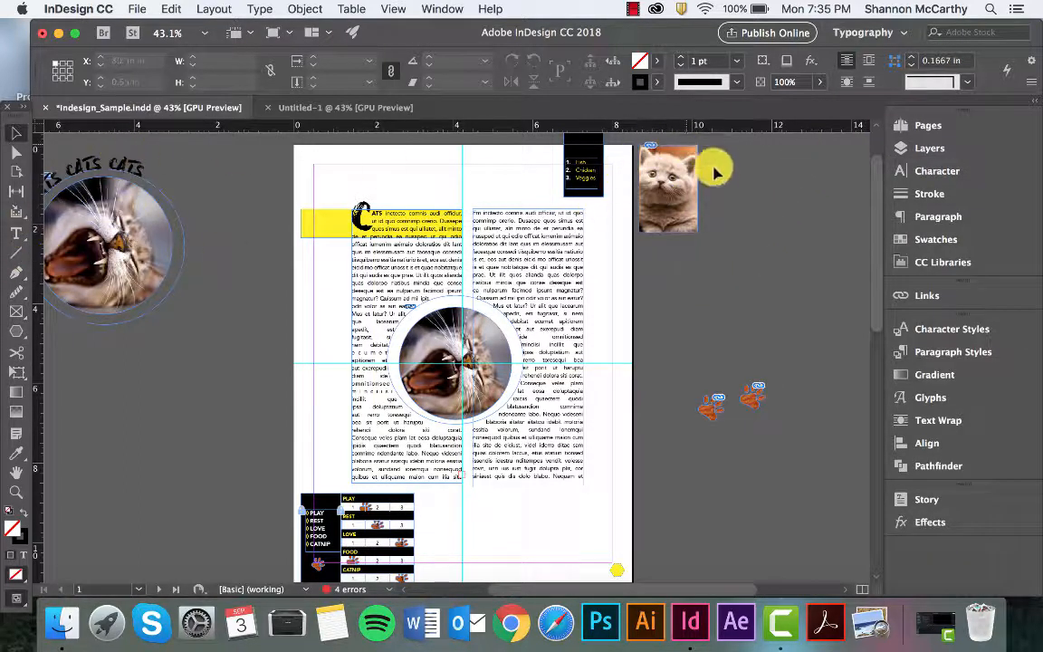
View page 2 and the area around the edges of its pug photo
scroll(280, 354, "down", 10)
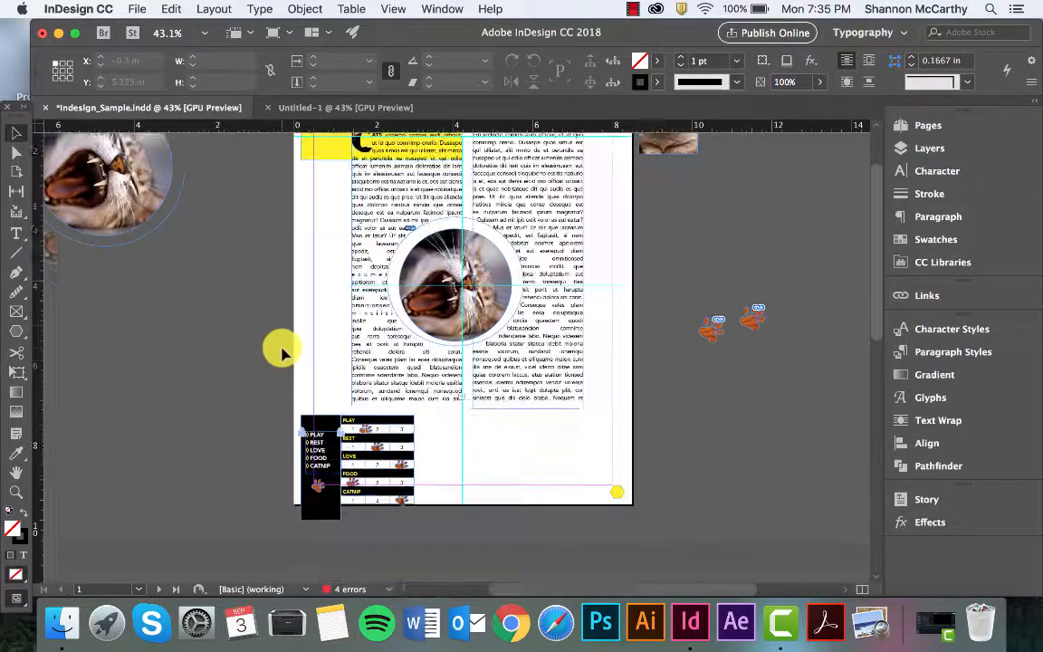
scroll(280, 354, "down", 3)
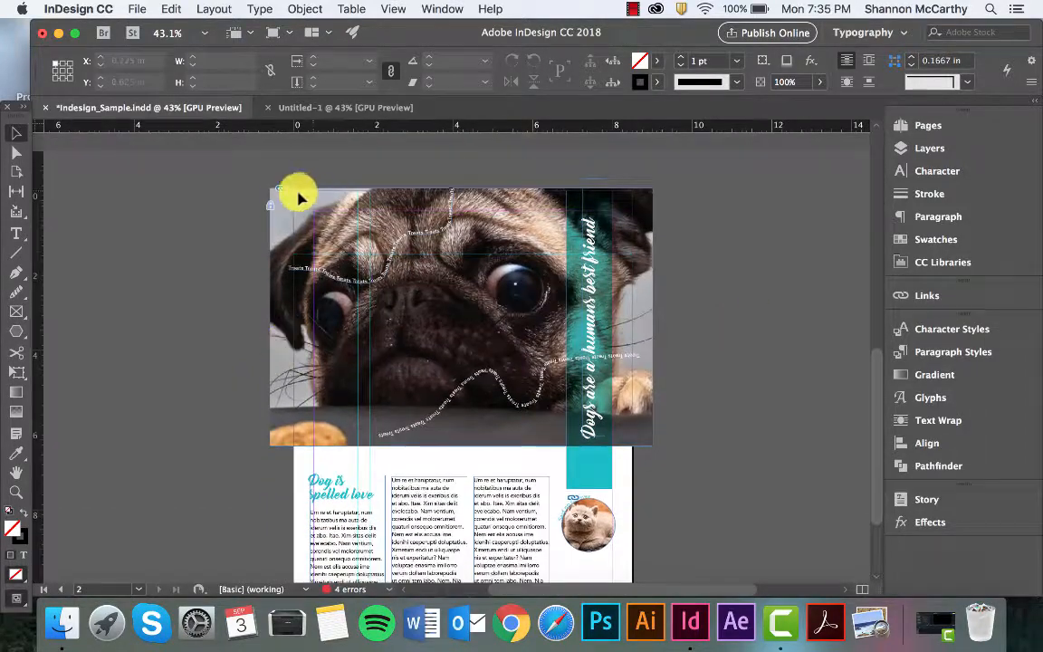